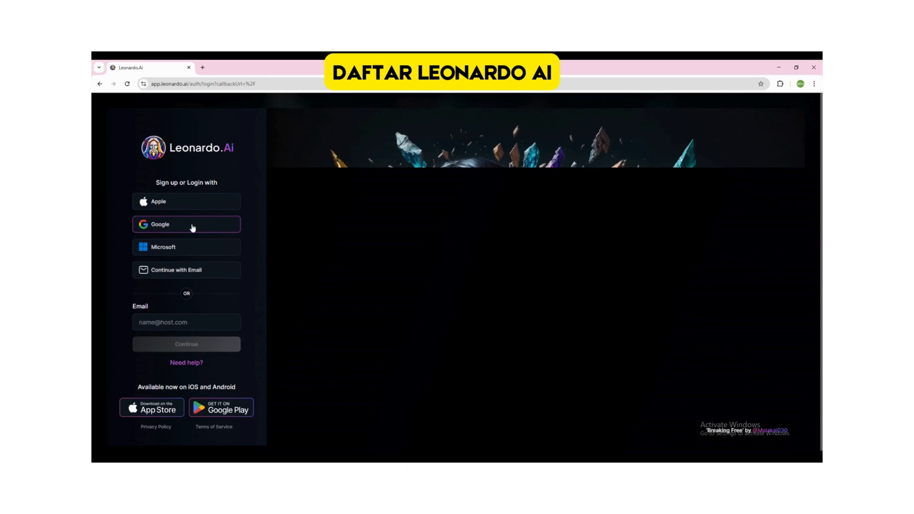
- Sign in to Leonardo.Ai with the existing Google account and dismiss the system maintenance notice
left_click(192, 227)
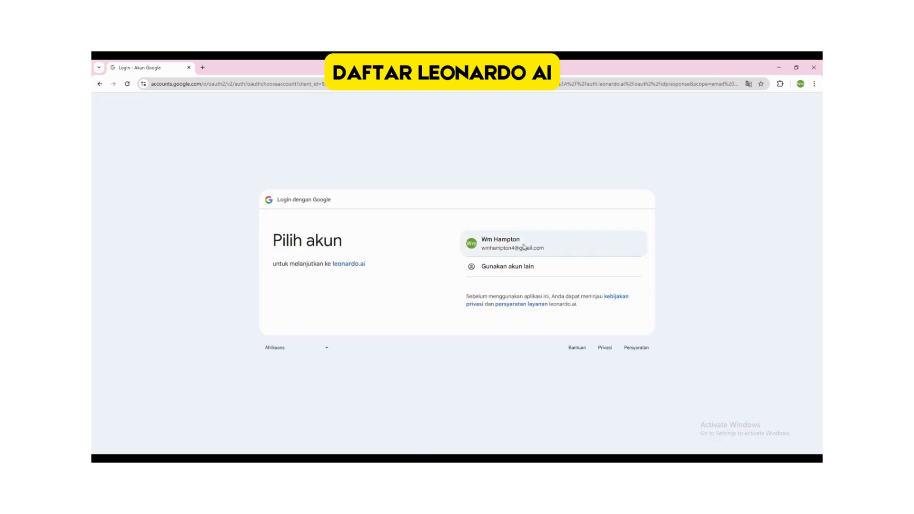
left_click(524, 247)
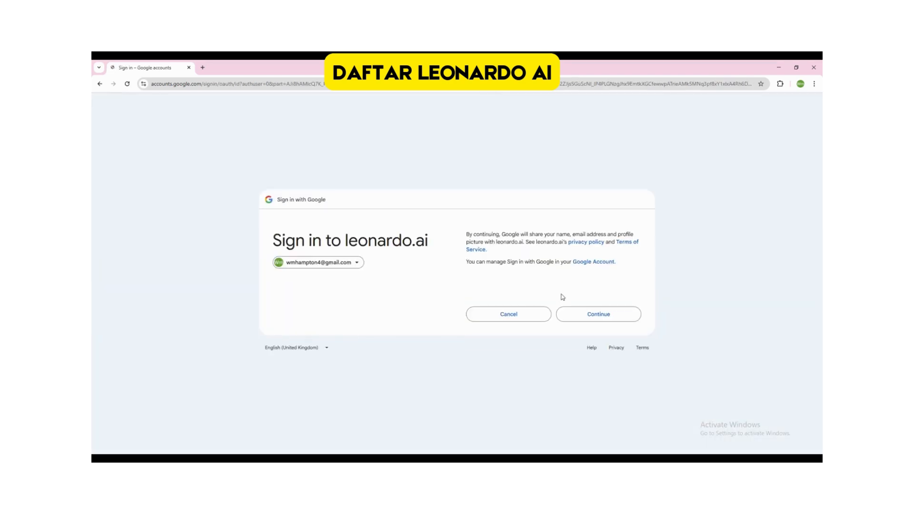
left_click(603, 314)
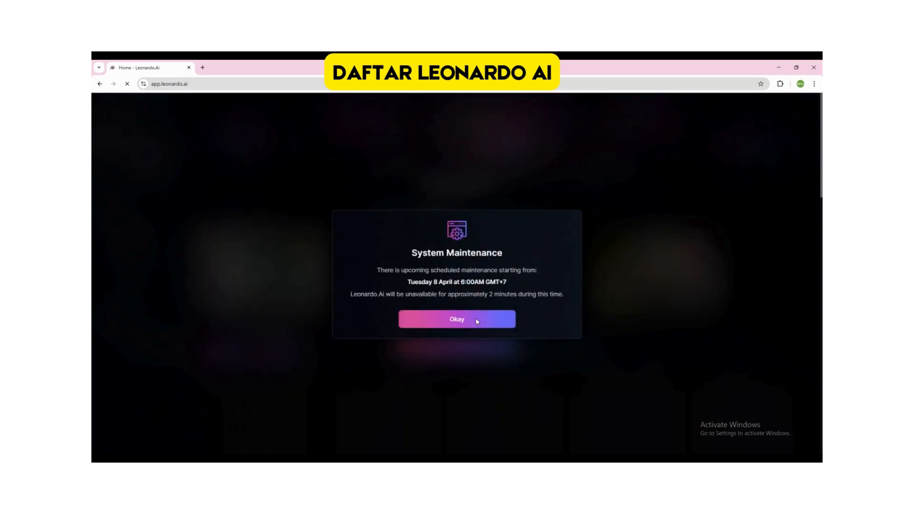
left_click(477, 320)
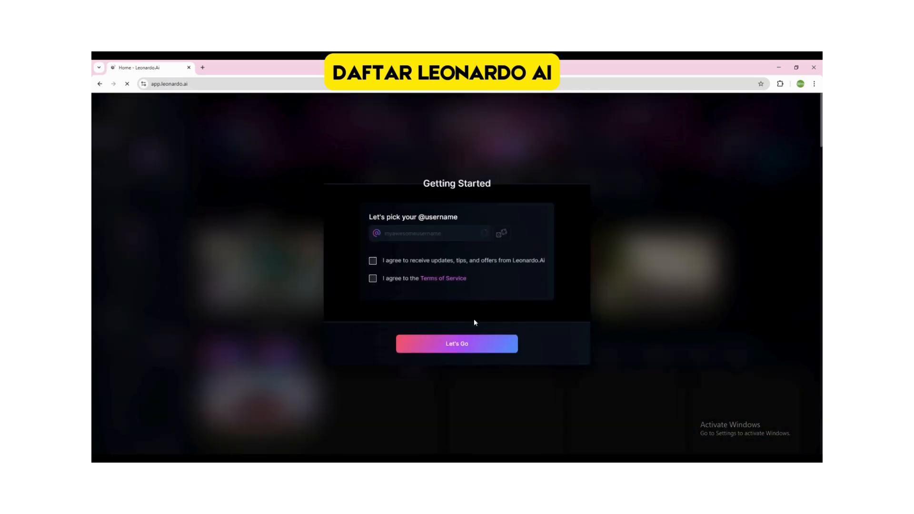
- Agree to the Terms of Service, complete the username setup, and close the Image Creation tour
left_click(389, 285)
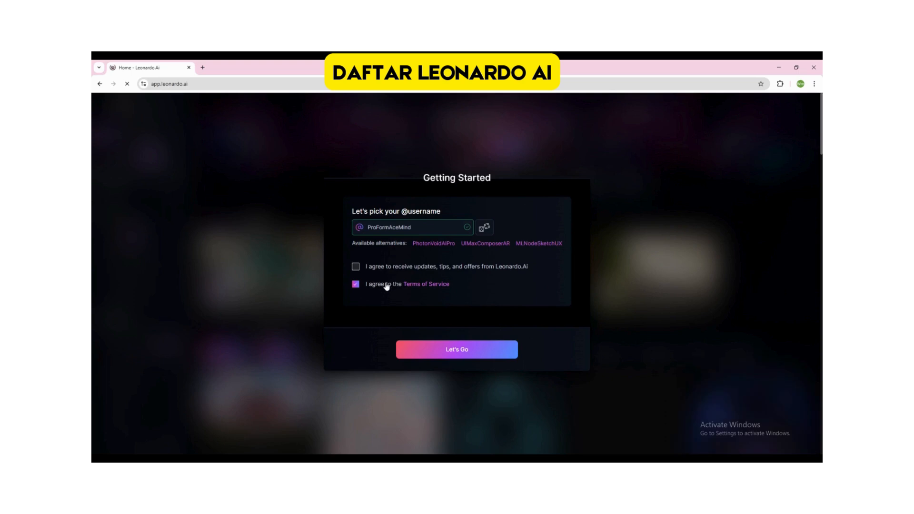
left_click(450, 348)
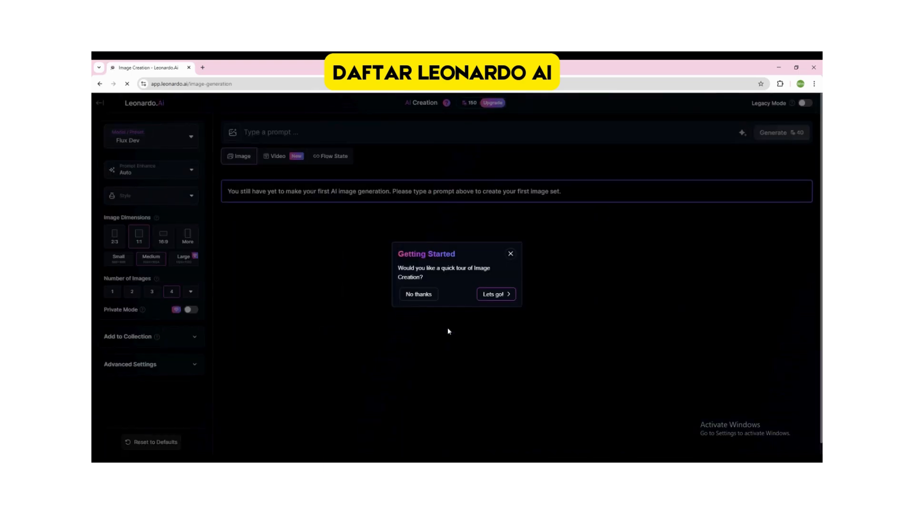
left_click(417, 298)
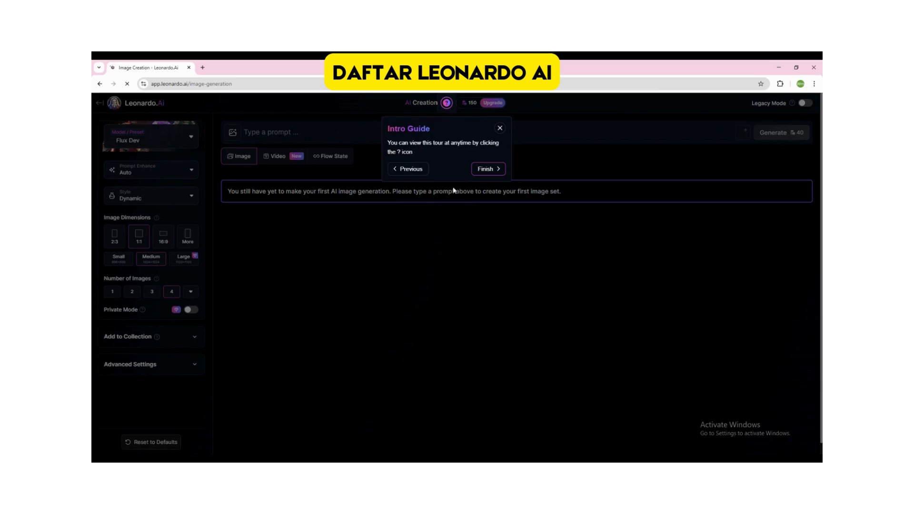
left_click(485, 169)
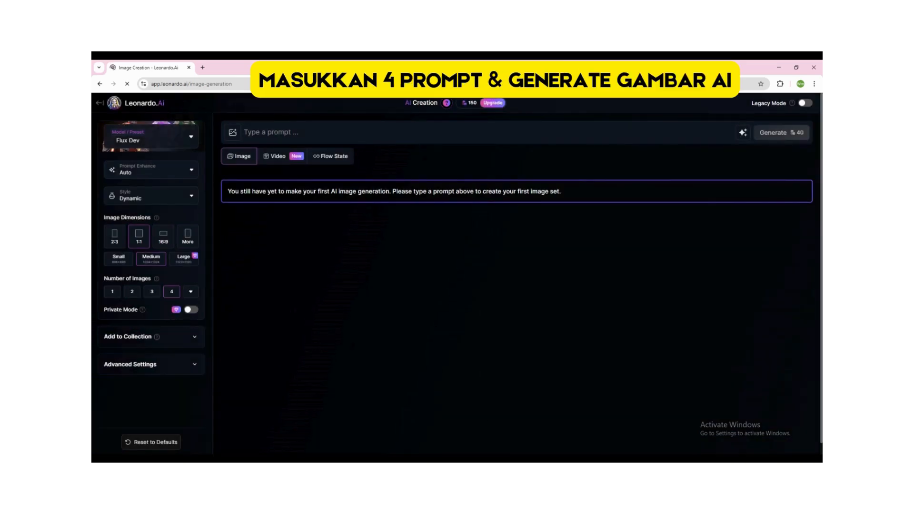
- Copy "Extreme snow and wind batter the town center, zero visibility." from cell B289 of the snowstorm spreadsheet into the Leonardo.Ai prompt and generate images
left_click(553, 436)
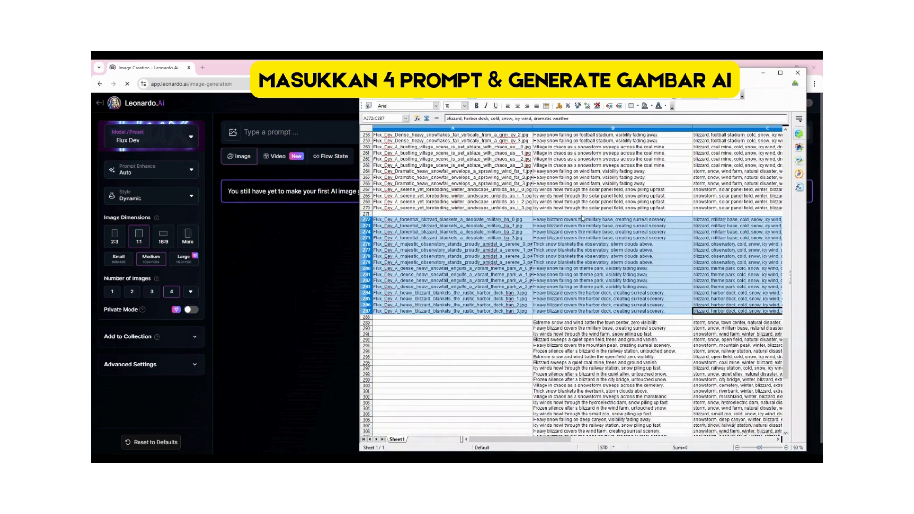
scroll(563, 252, "down", 5)
left_click(569, 233)
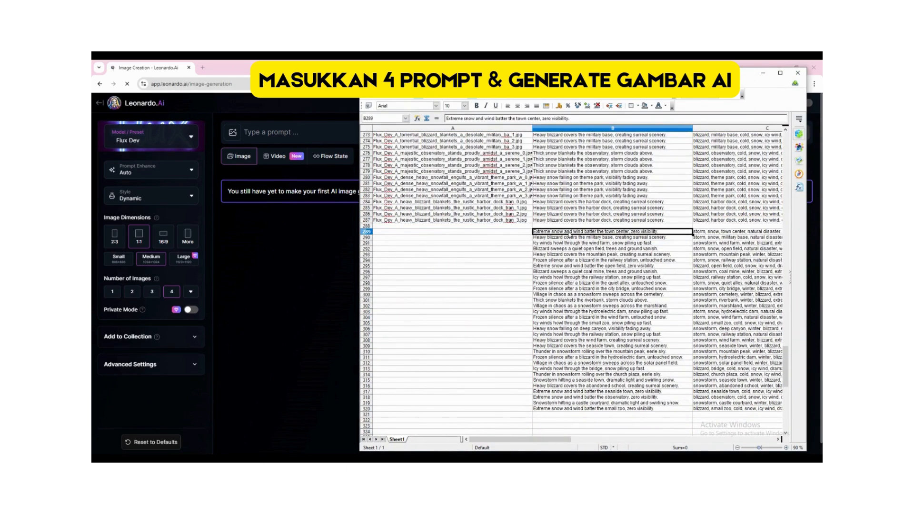
left_click(305, 137)
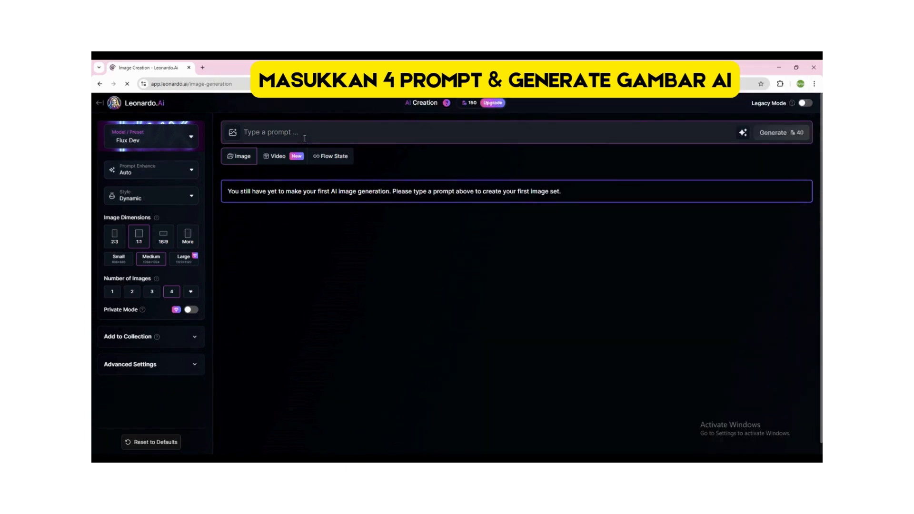
type("Extreme snow and wind batter the town center, zero visibility.")
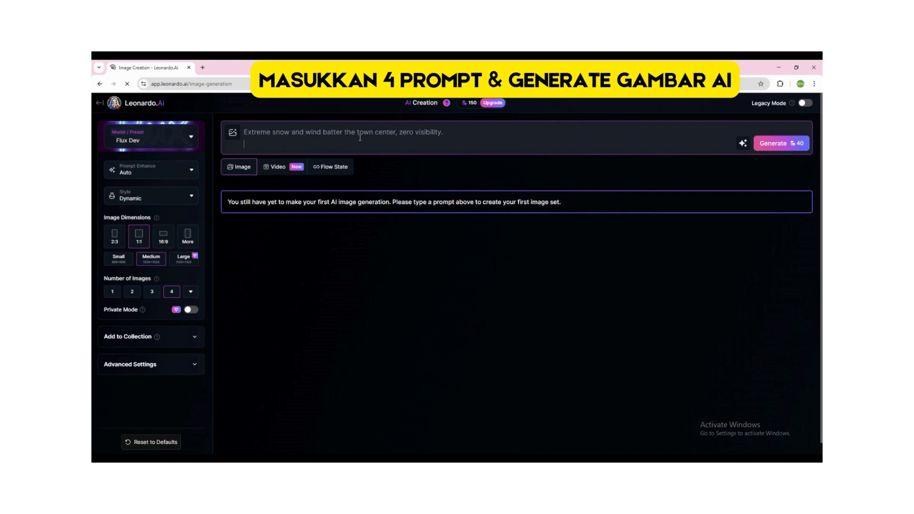
left_click(775, 143)
- Replace the prompt with "Heavy blizzard covers the military base, creating surreal scenery." from spreadsheet cell B290 and generate images
mouse_move(510, 460)
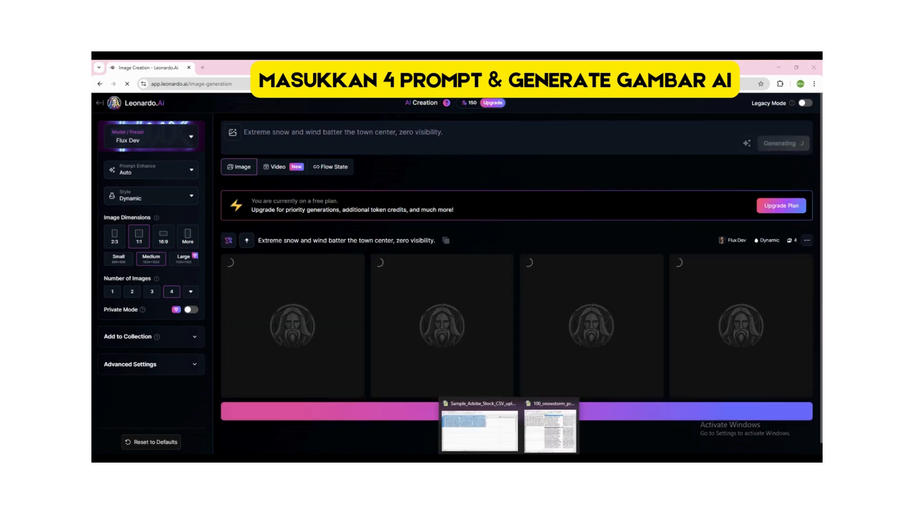
left_click(551, 433)
left_click(566, 237)
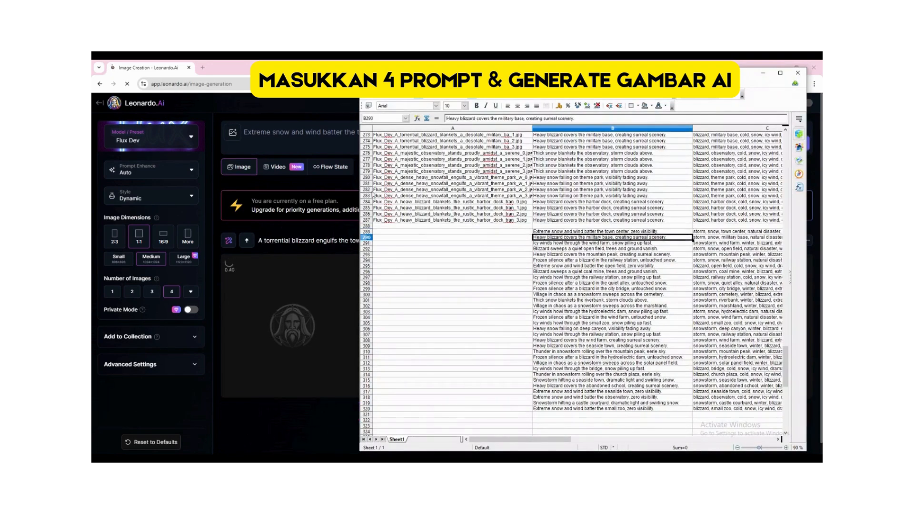
left_click(278, 135)
key("ctrl+a")
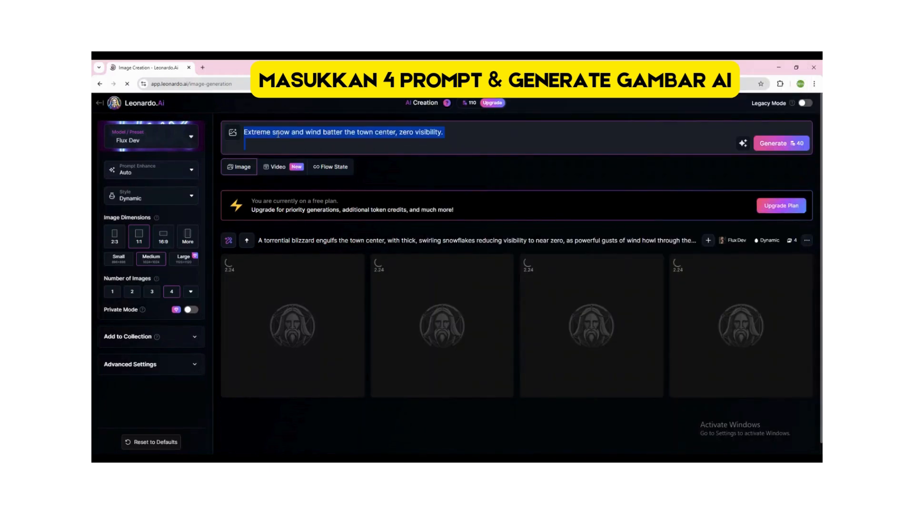
type("Heavy blizzard covers the military base, creating surreal scenery.")
key("Return")
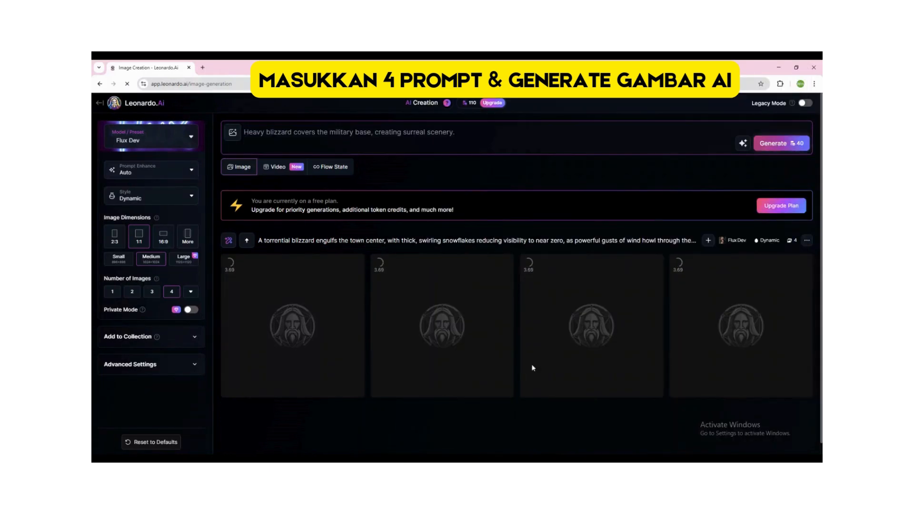
- Replace the prompt with "Icy winds howl through the wind farm, snow piling up fast." from spreadsheet cell B291 and generate images
mouse_move(509, 459)
left_click(550, 431)
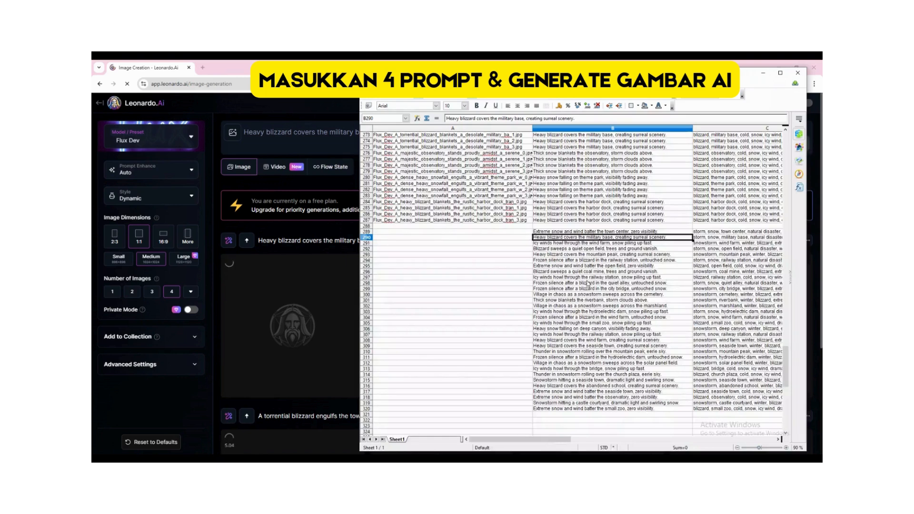
left_click(563, 244)
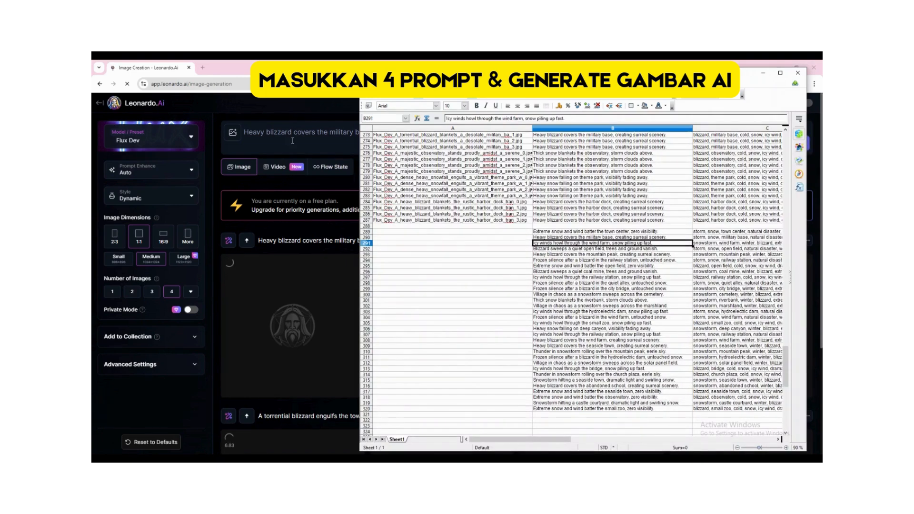
left_click(293, 141)
key("ctrl+a")
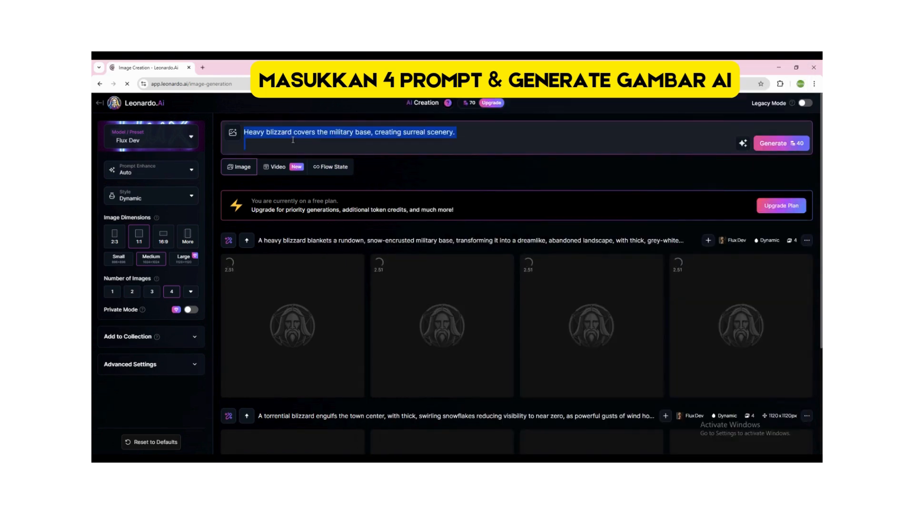
type("Icy winds howl through the wind farm, snow piling up fast.")
key("ctrl+a")
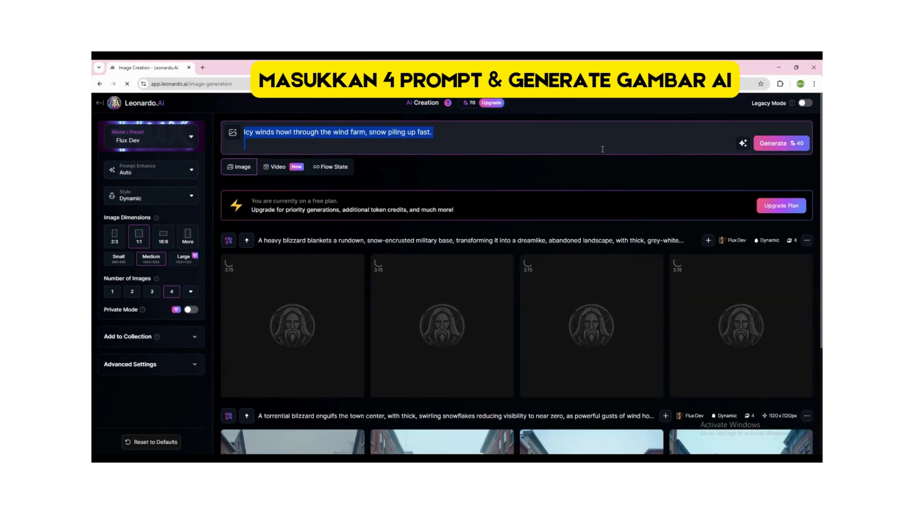
left_click(778, 145)
- Replace the prompt with "Blizzard sweeps a quiet open field, trees and ground vanish." from spreadsheet cell B292
mouse_move(509, 459)
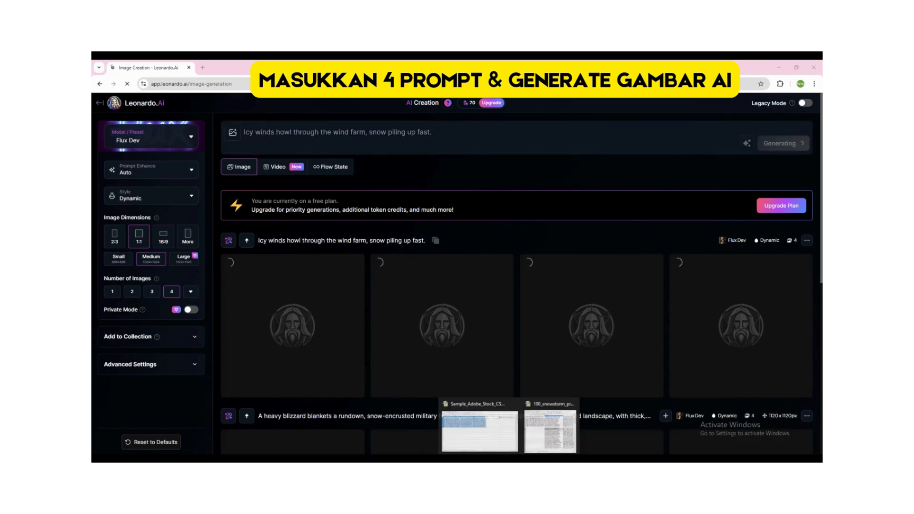
left_click(553, 437)
left_click(570, 249)
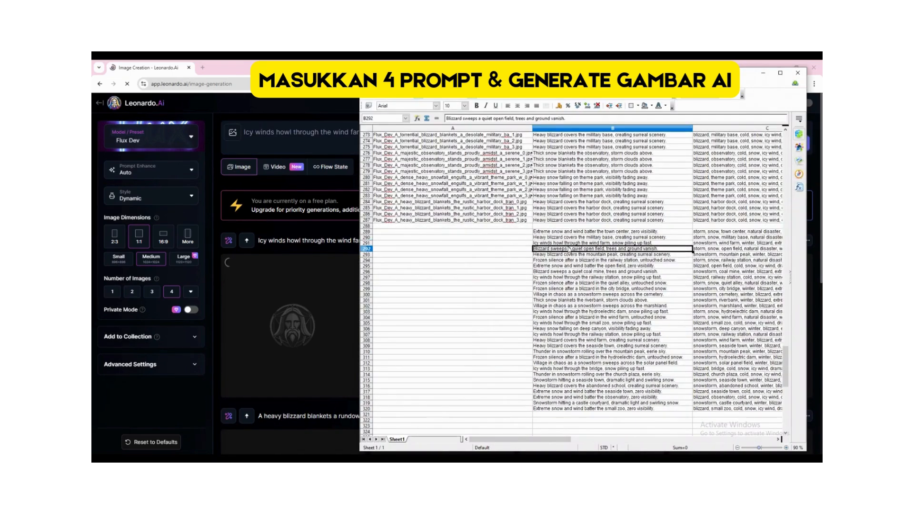
left_click(303, 133)
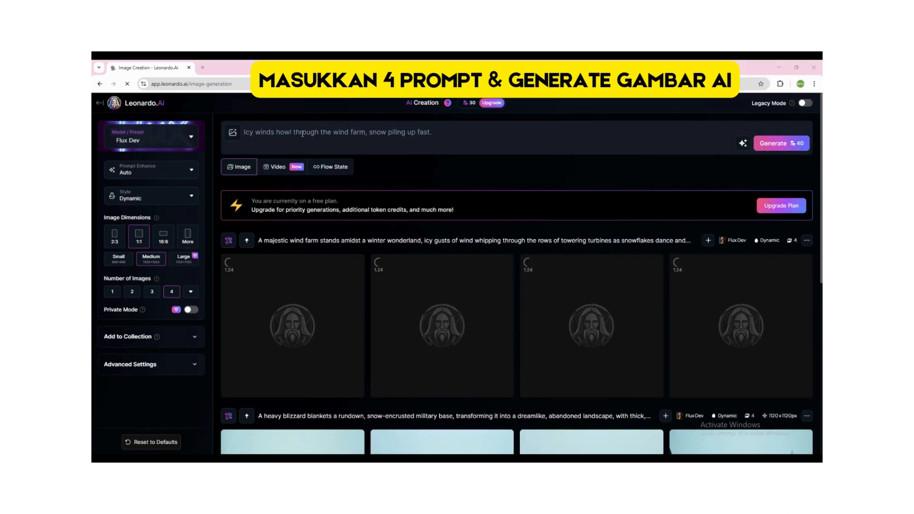
key("ctrl+a")
type("Blizzard sweeps a quiet open field, trees and ground vanish.")
key("ctrl+a")
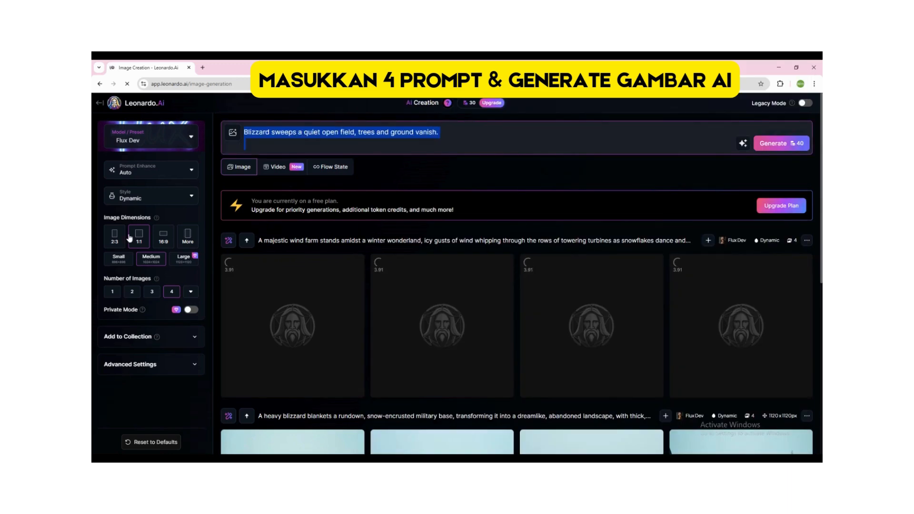
- Set the image size to Small, generate the open field images, and decline the plan upgrade offer
left_click(118, 257)
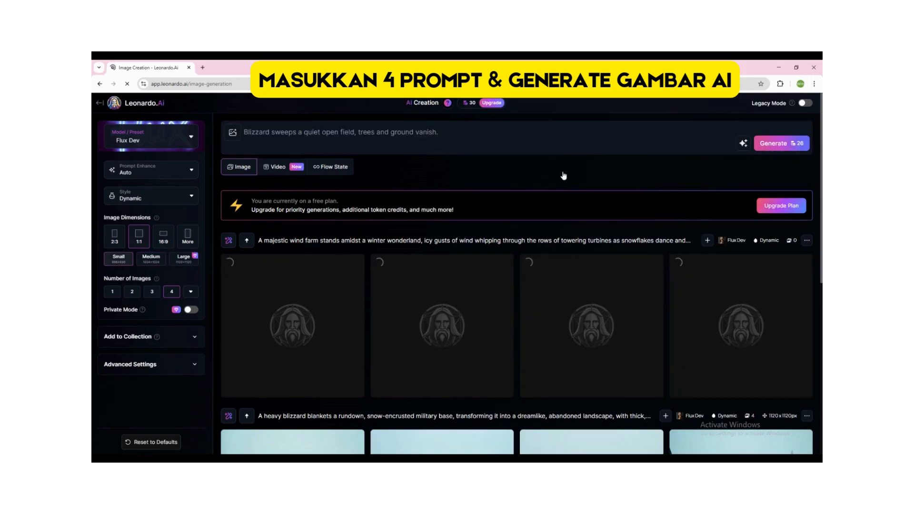
left_click(773, 145)
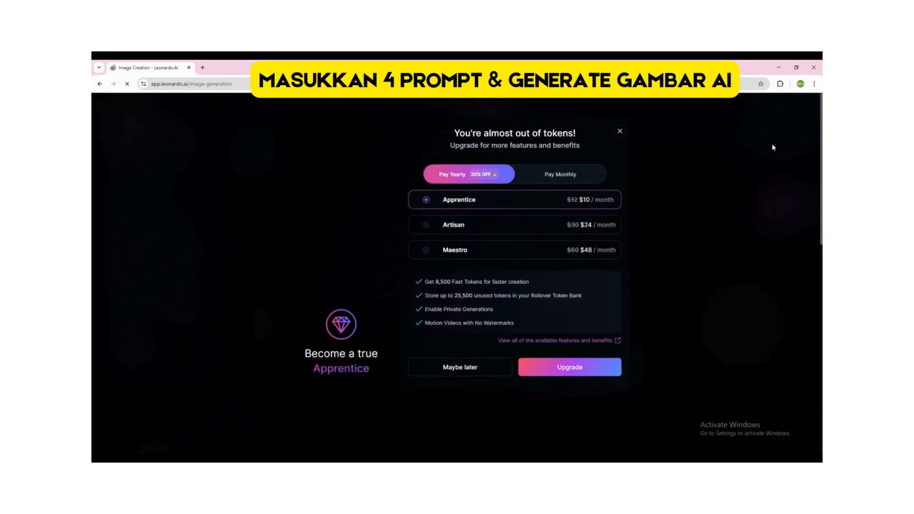
left_click(470, 367)
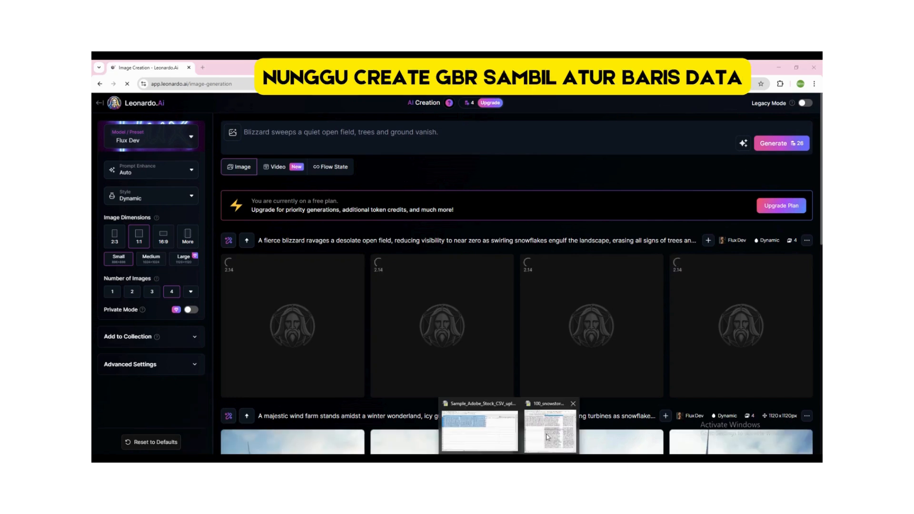
- Switch to the snowstorm prompt spreadsheet and insert four blank rows above the mountain peak prompt in row 293
left_click(547, 438)
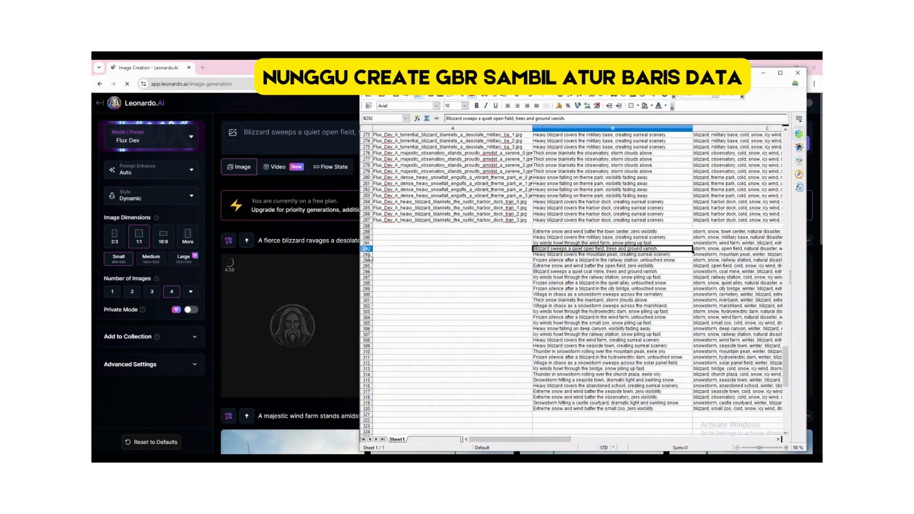
left_click_drag(370, 255, 371, 271)
right_click(371, 272)
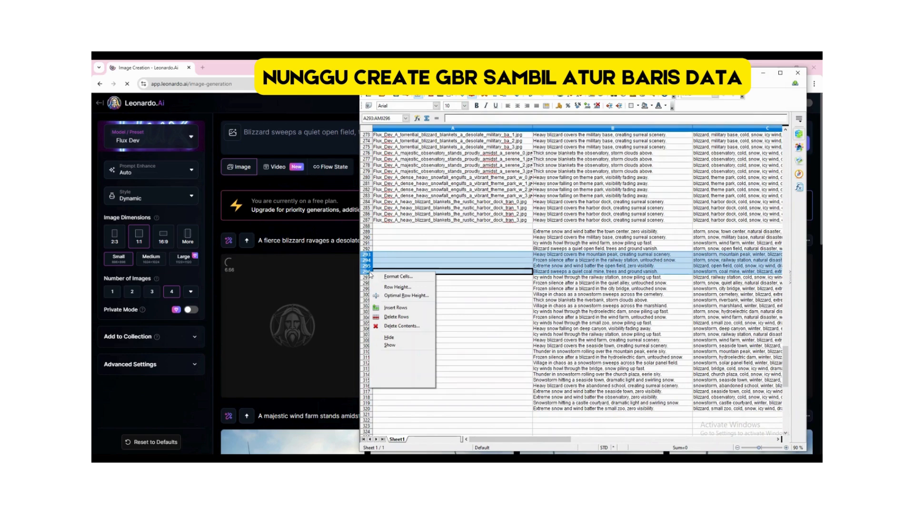
left_click(396, 308)
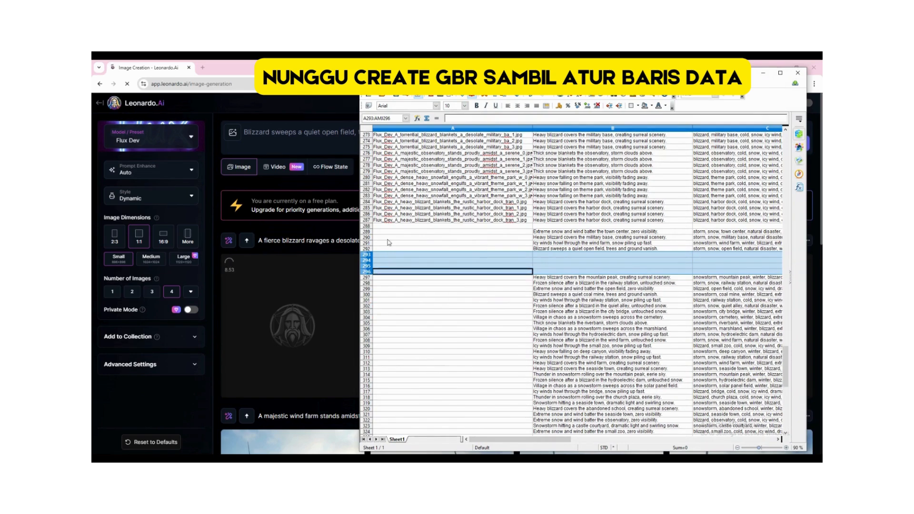
- Insert three blank rows between the town center prompt in row 289 and the military base prompt
left_click_drag(371, 238, 370, 251)
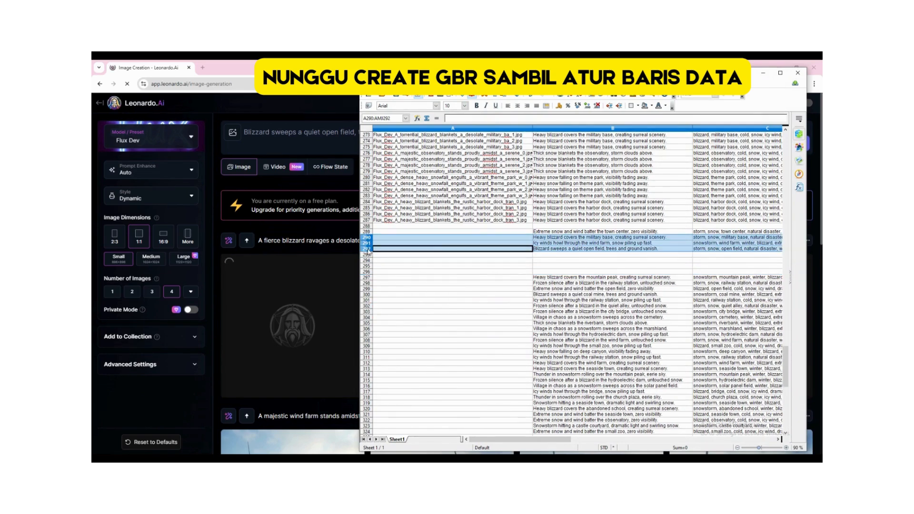
right_click(368, 251)
left_click(394, 285)
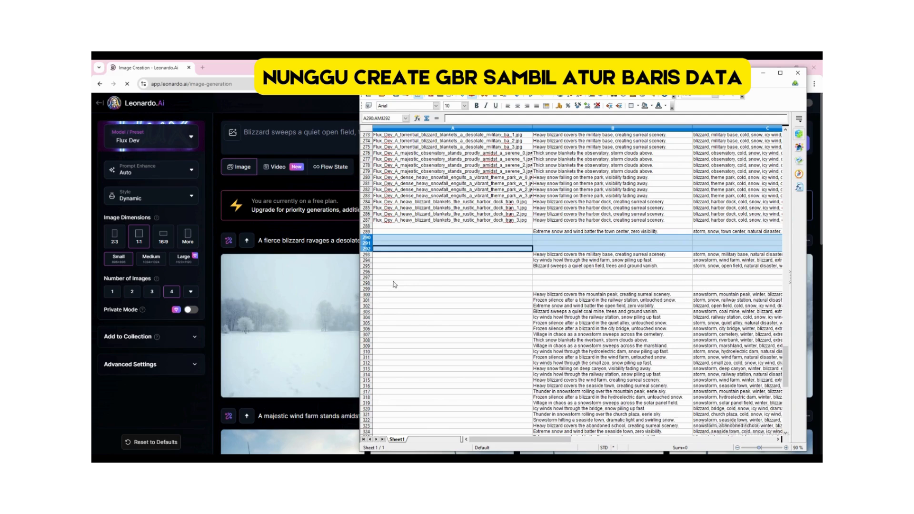
- Insert three blank rows between the military base prompt in row 293 and the wind farm prompt
left_click_drag(370, 261, 370, 271)
right_click(370, 273)
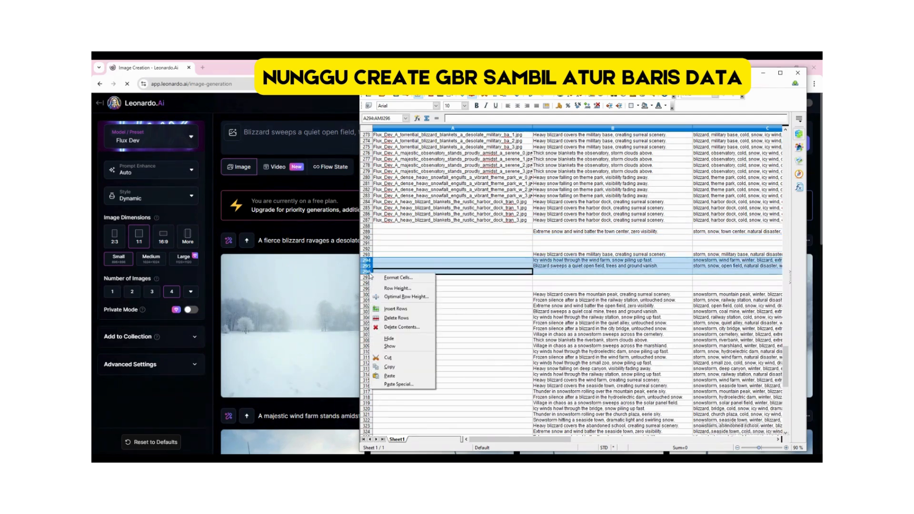
left_click(389, 310)
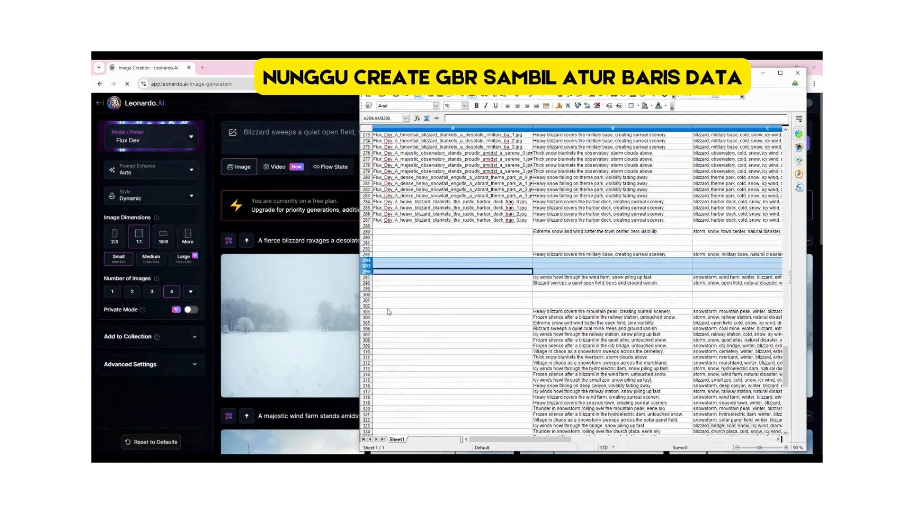
- Insert three blank rows between the wind farm prompt in row 297 and the open field prompt
left_click_drag(367, 283, 366, 294)
right_click(368, 295)
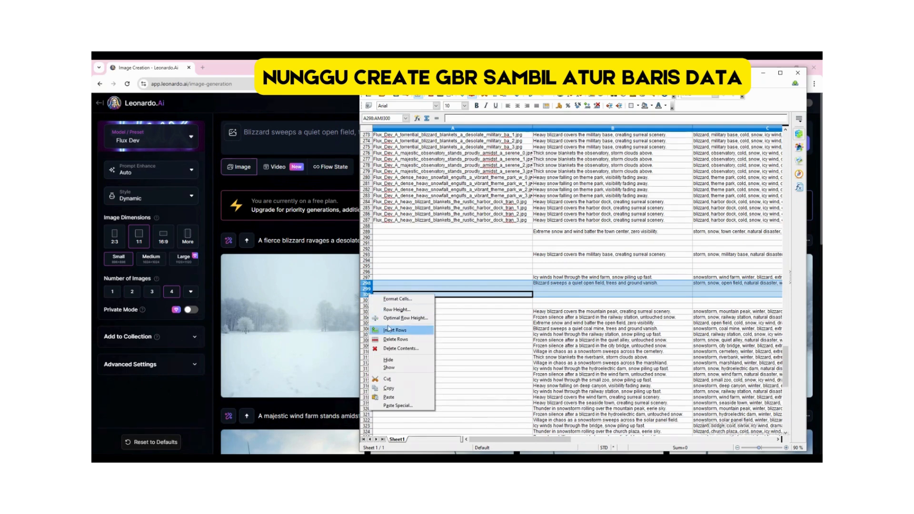
left_click(388, 329)
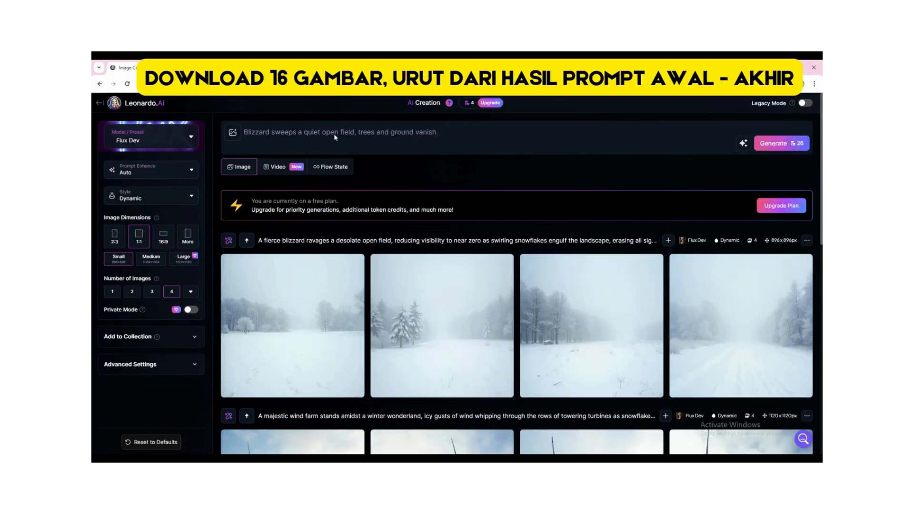
- Switch back to the Leonardo.Ai generations and download all four town center blizzard images
scroll(472, 342, "down", 9)
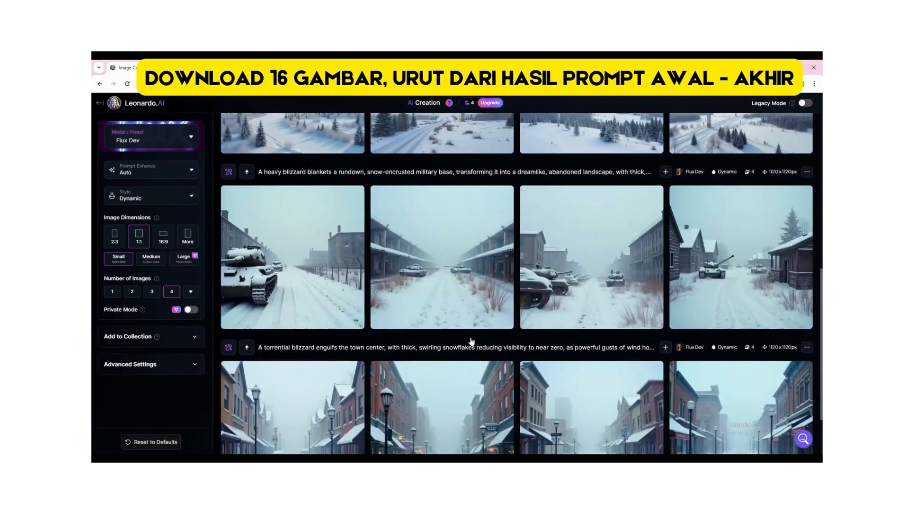
scroll(471, 341, "down", 2)
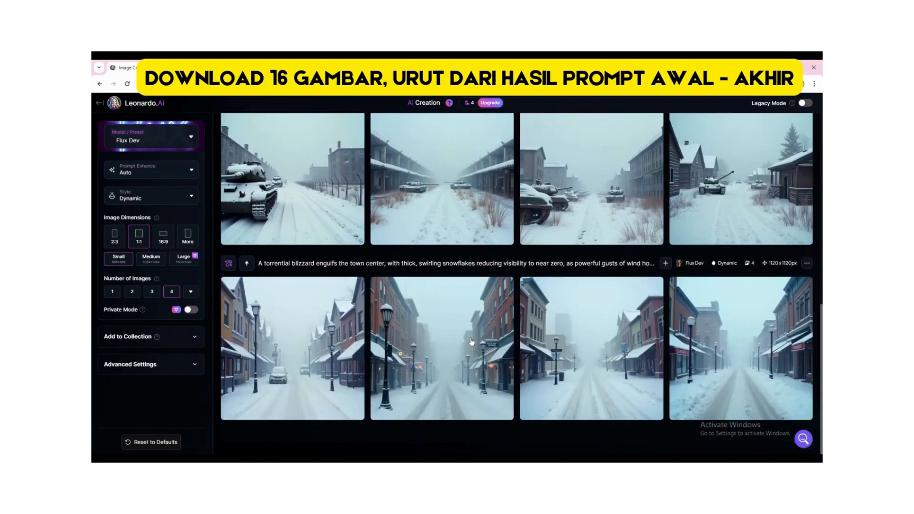
left_click(332, 292)
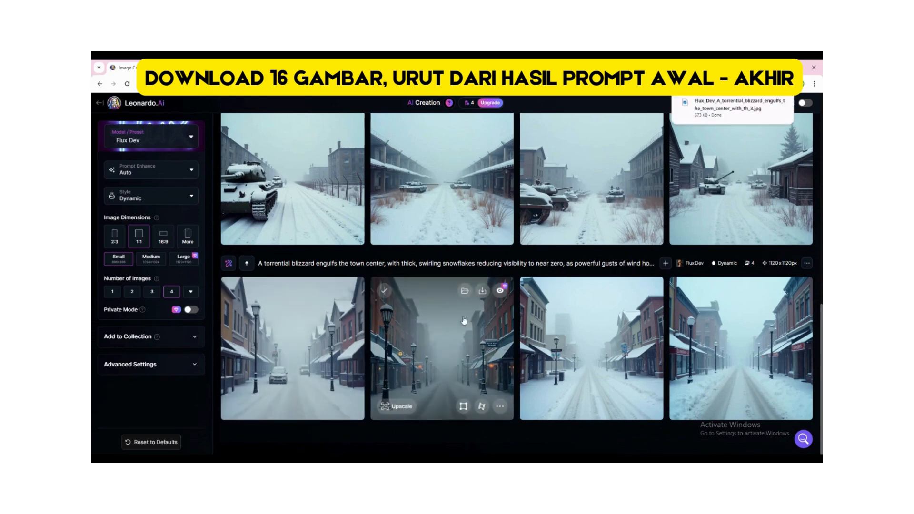
left_click(482, 292)
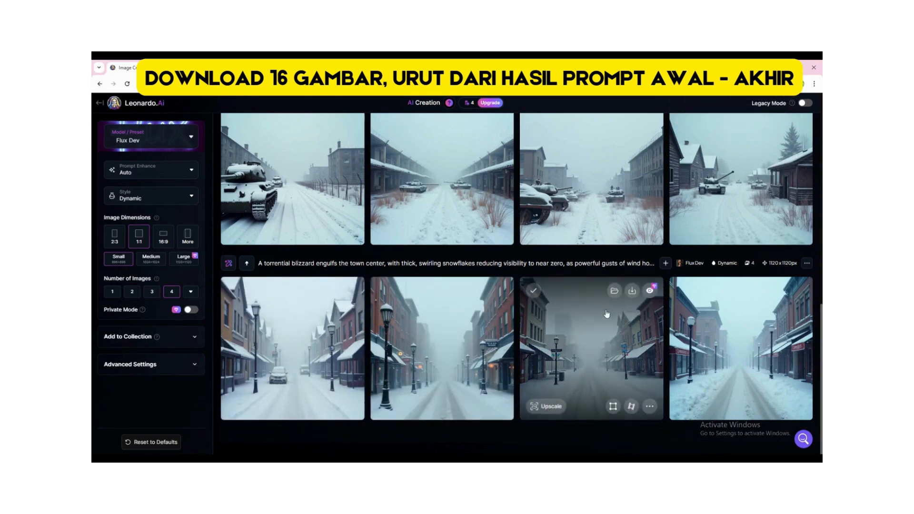
left_click(633, 291)
left_click(782, 292)
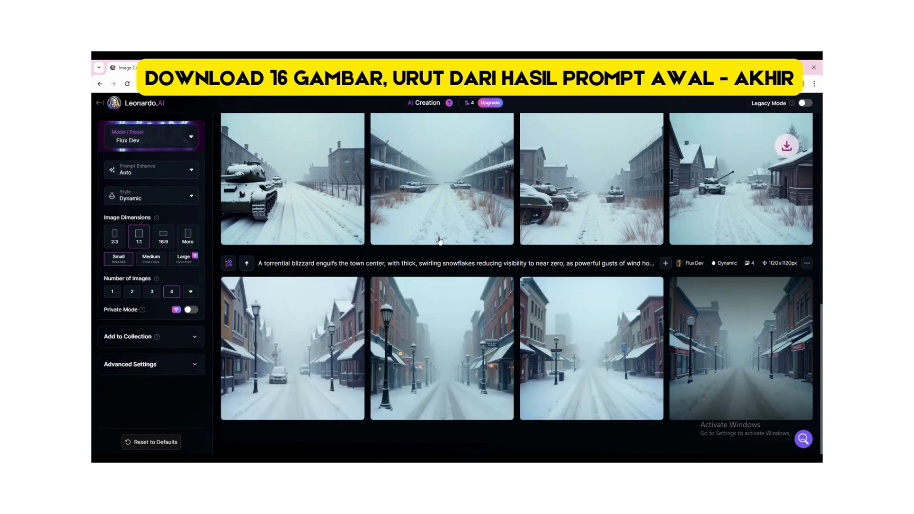
- Download all four images of the snow-encrusted military base
scroll(336, 234, "up", 3)
left_click(334, 230)
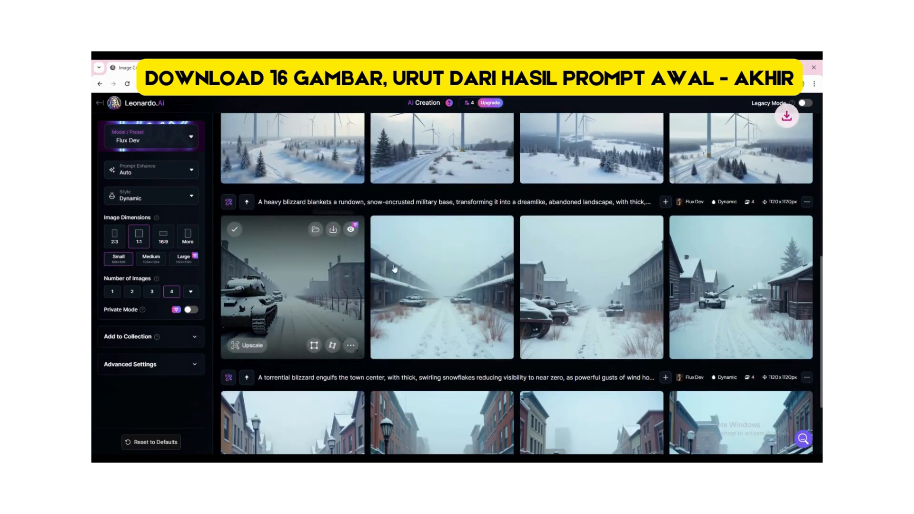
left_click(483, 231)
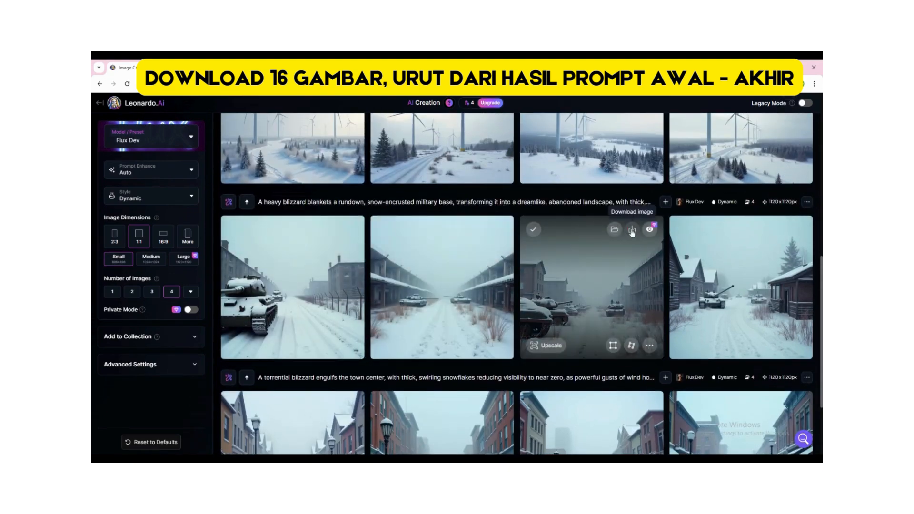
left_click(632, 229)
left_click(781, 230)
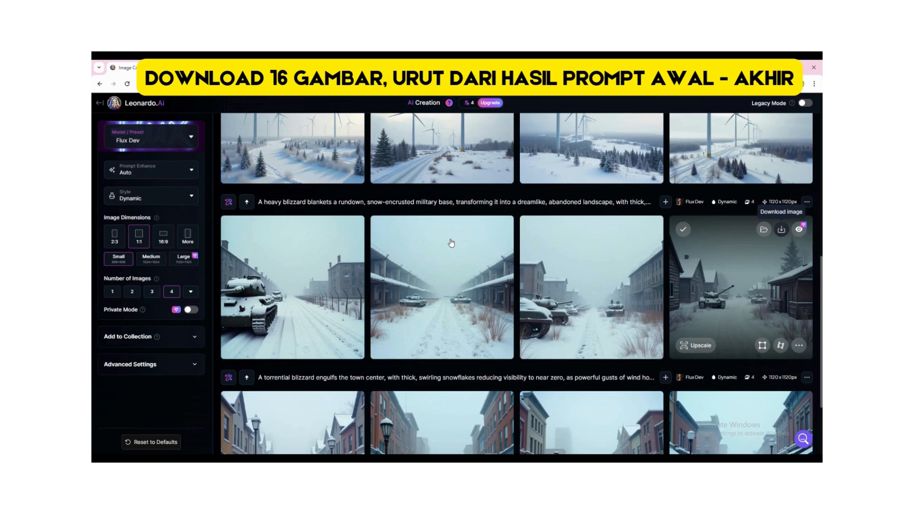
- Download all four images of the majestic wind farm in the winter landscape
scroll(405, 240, "up", 3)
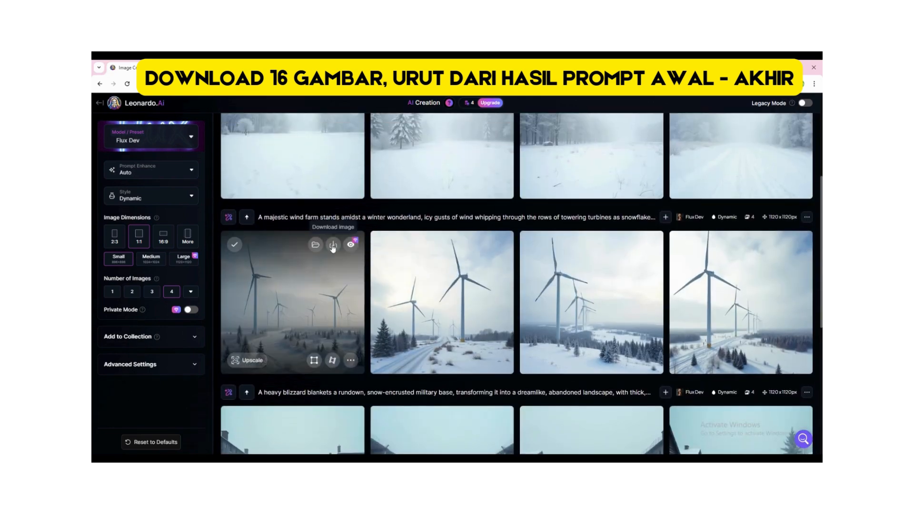
left_click(333, 246)
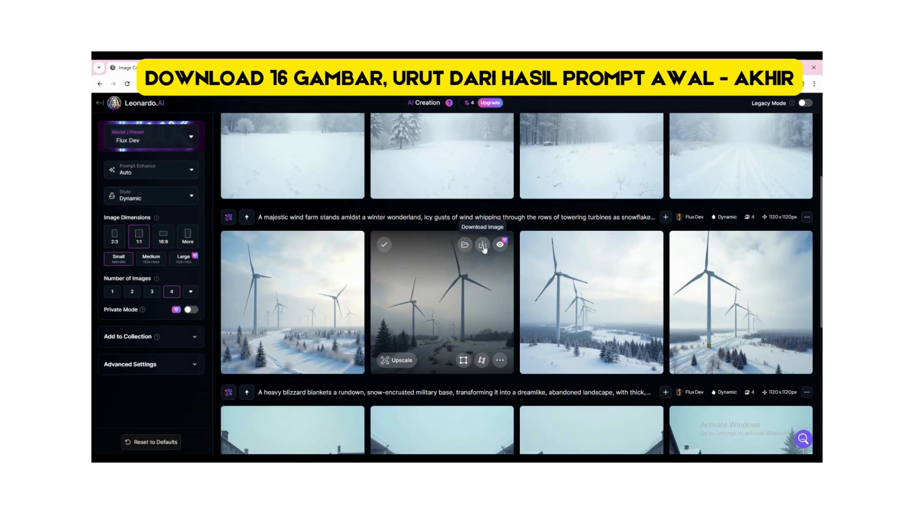
left_click(483, 245)
left_click(634, 245)
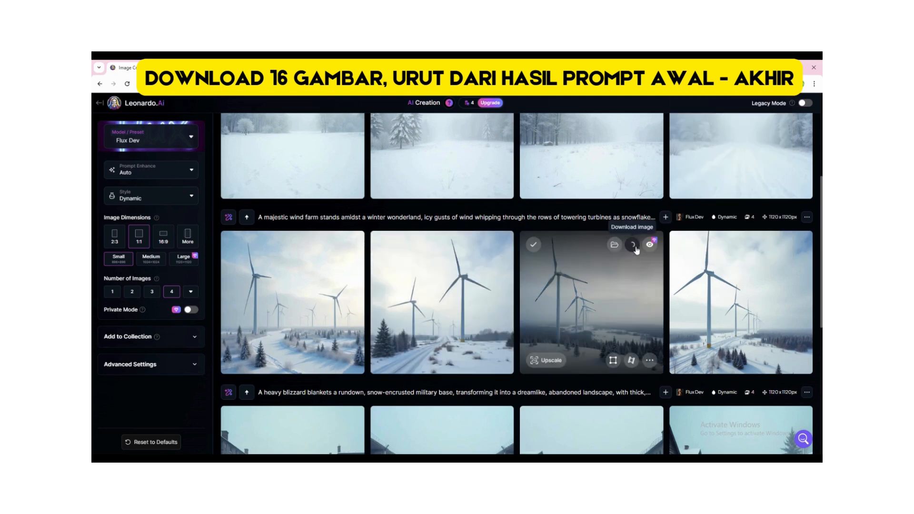
left_click(782, 245)
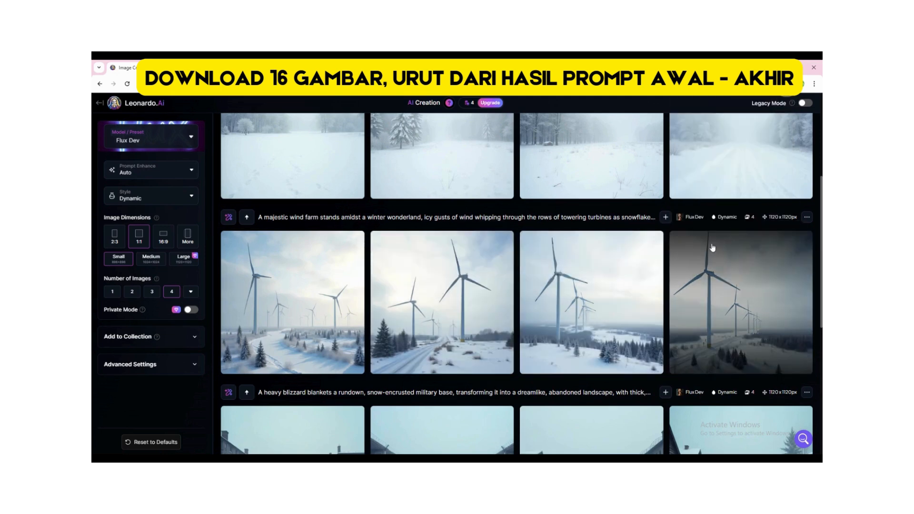
- Download all four images of the desolate open field in the fierce blizzard
scroll(480, 280, "up", 5)
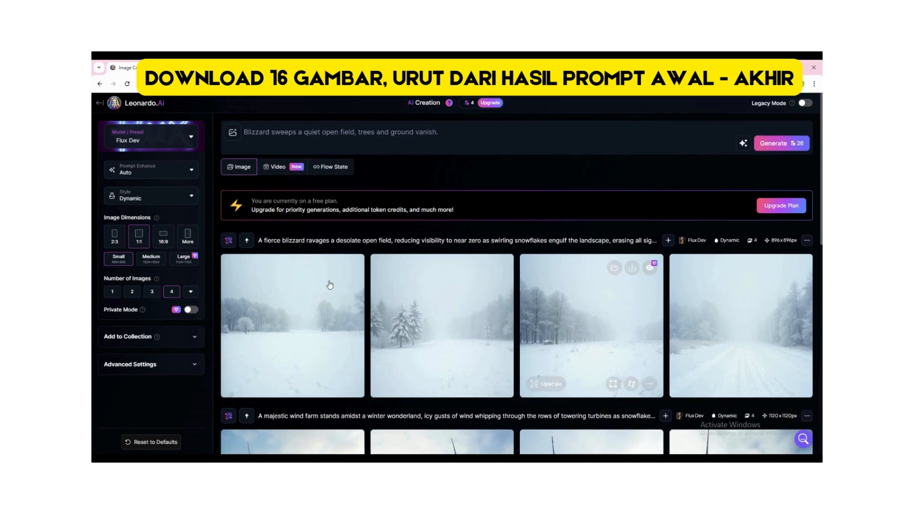
left_click(333, 267)
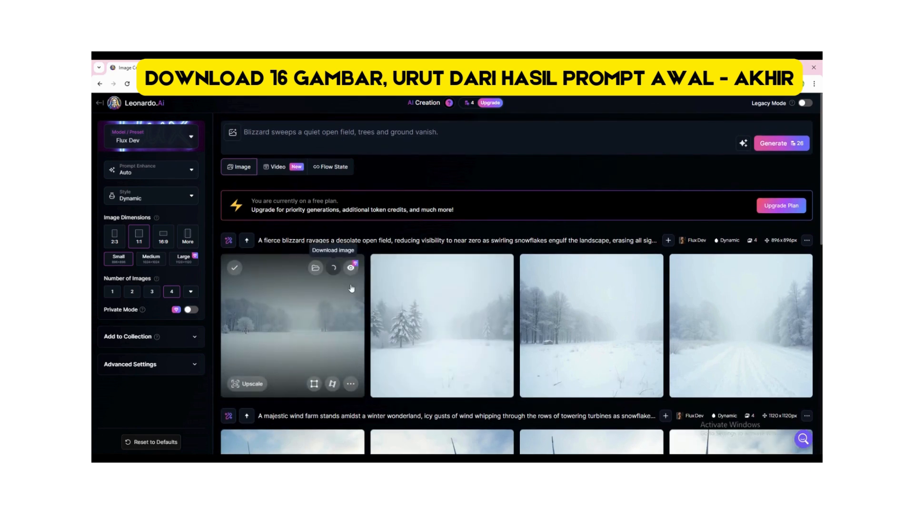
left_click(483, 268)
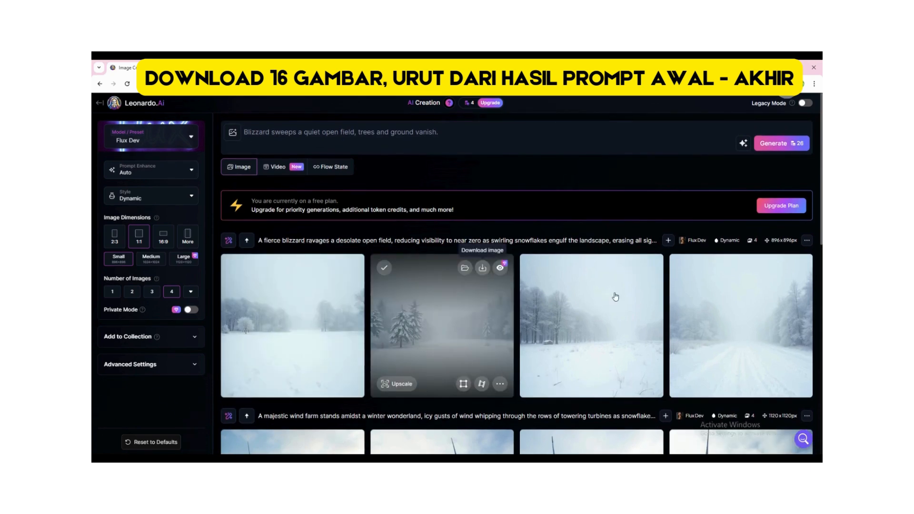
left_click(632, 267)
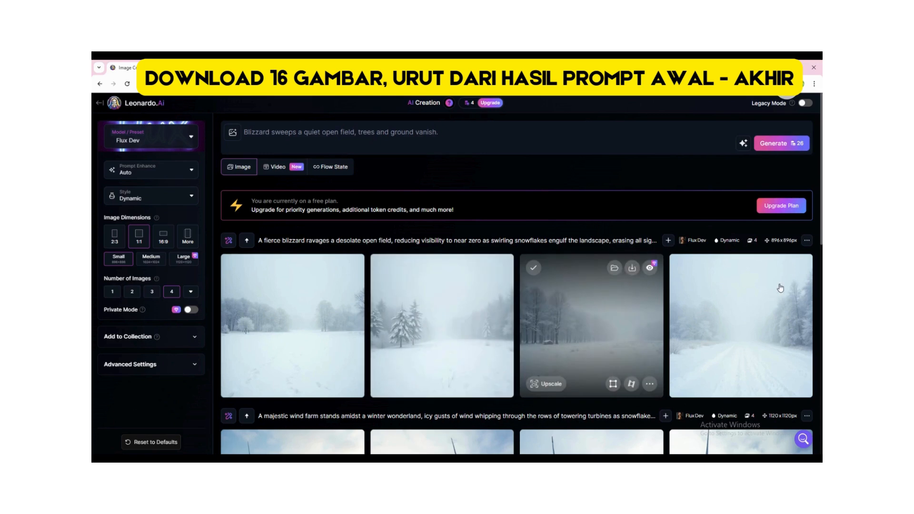
left_click(781, 268)
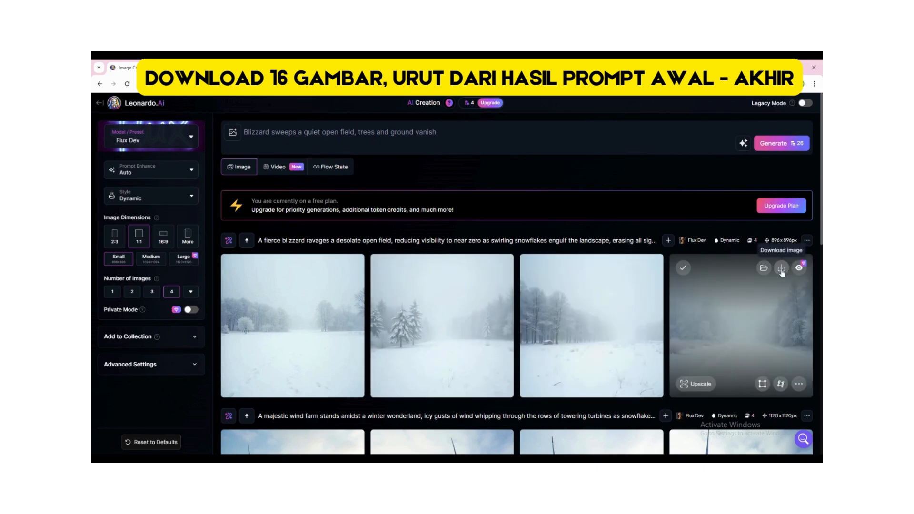
- Switch to the Downloads folder in File Explorer and reload its file listing
mouse_move(285, 459)
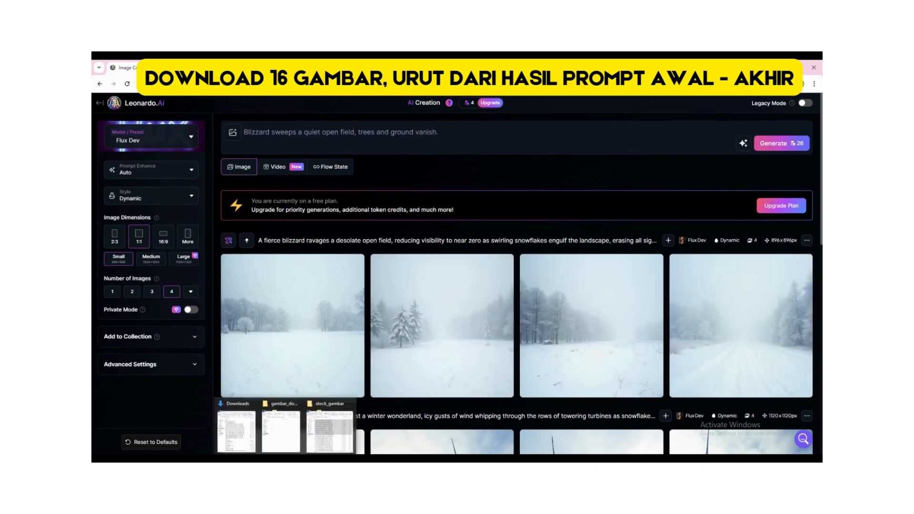
left_click(251, 439)
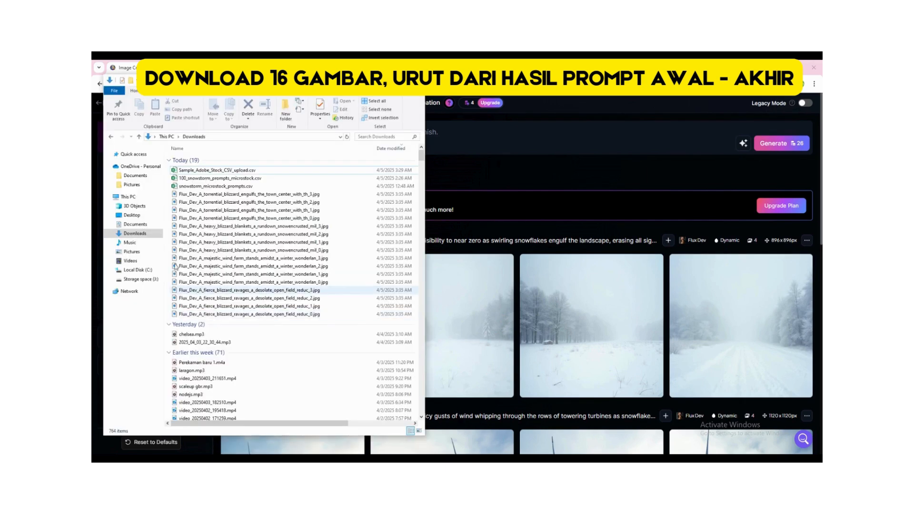
left_click(130, 242)
left_click(141, 234)
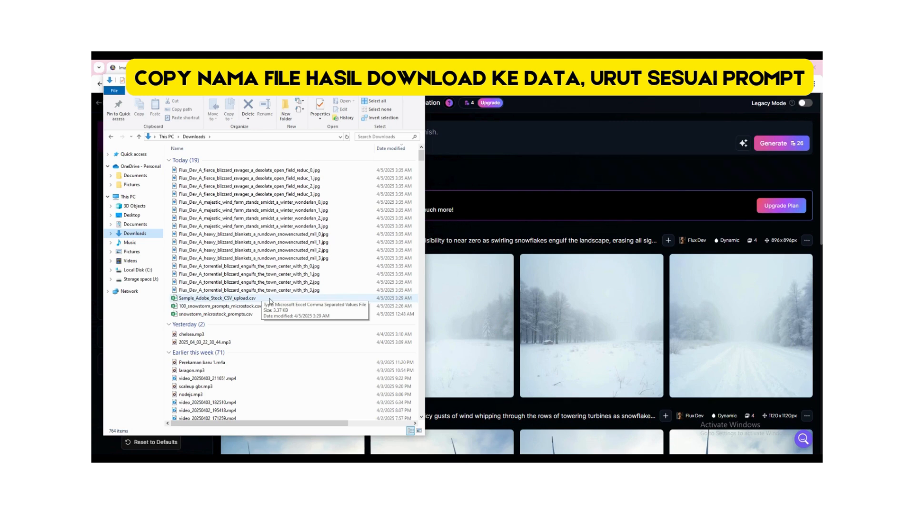
- Copy the file name Flux_Dev_A_torrential_blizzard_engulfs_the_town_center_with_th_0.jpg from Downloads into spreadsheet cell A289 beside the town center prompt
left_click(302, 267)
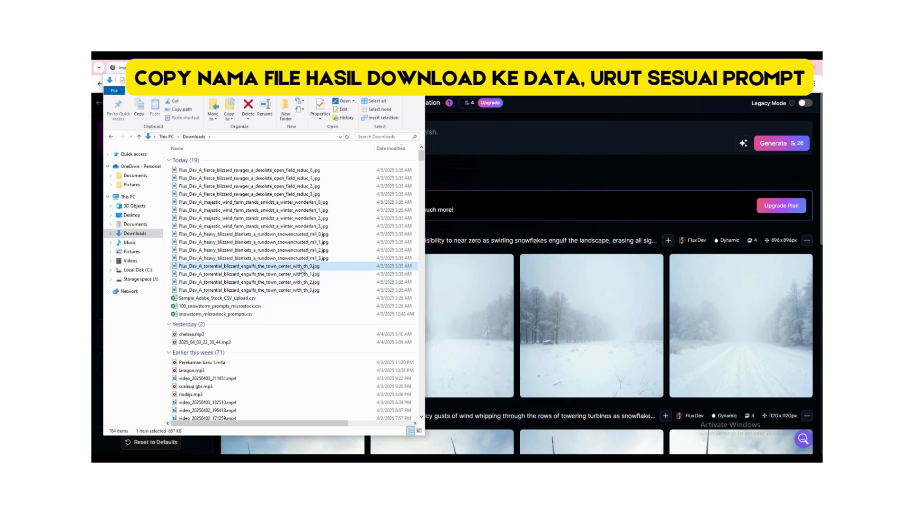
key("F2")
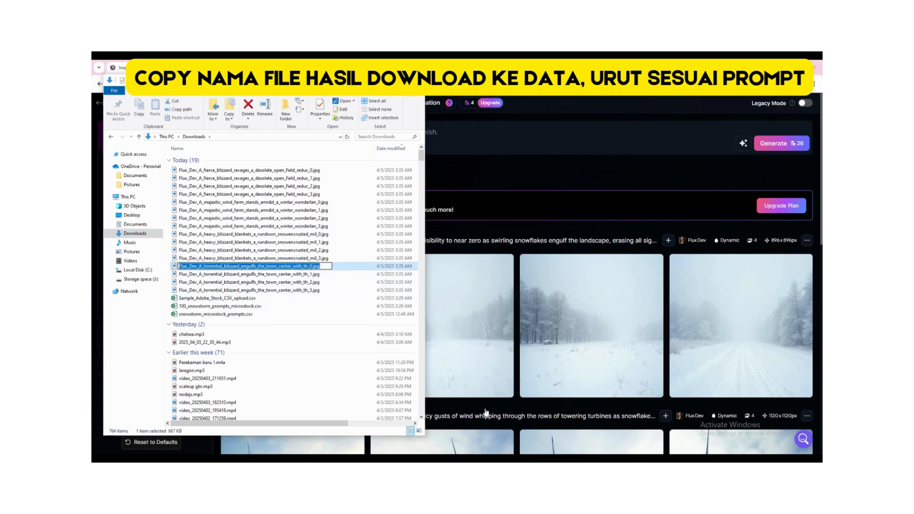
left_click(510, 458)
left_click(554, 438)
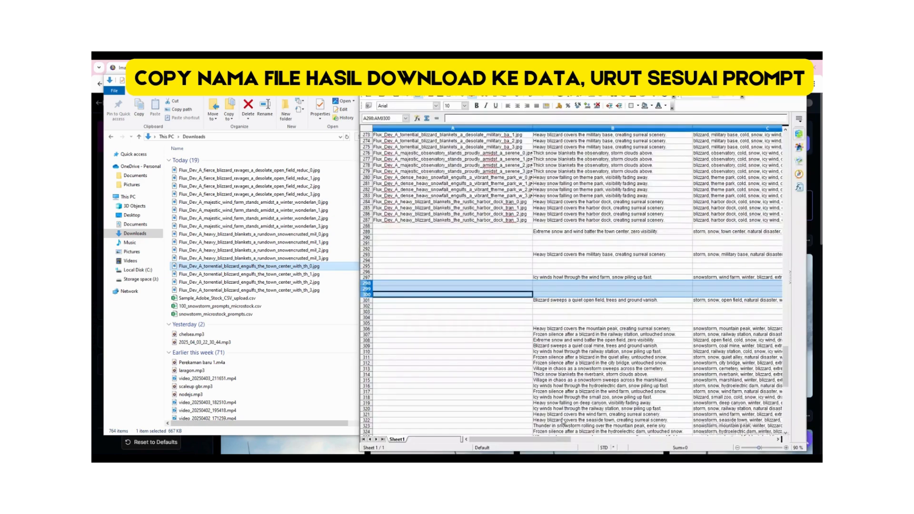
left_click(495, 232)
type("Flux_Dev_A_torrential_blizzard_engulfs_the_town_center_with_th_0.jpg")
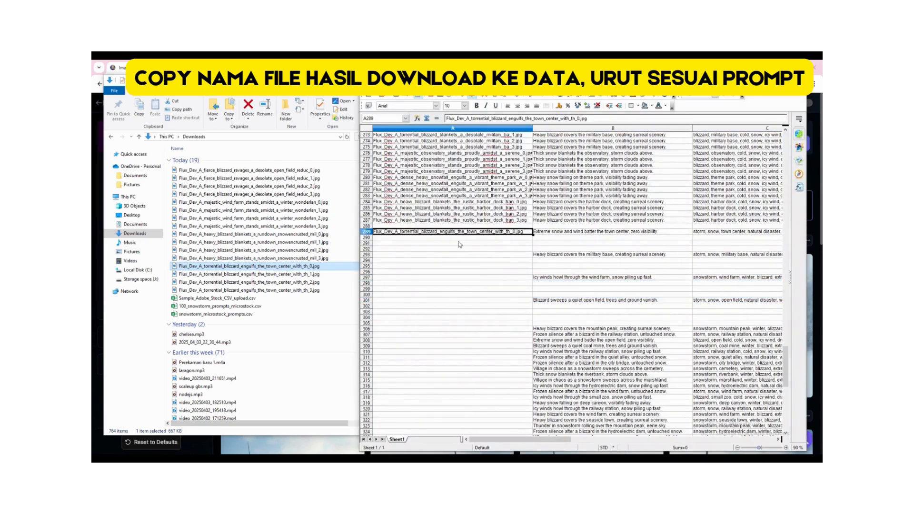
- Copy the file name Flux_Dev_A_heavy_blizzard_blankets_a_rundown_snowencrusted_mil_0.jpg into cell A293 beside the military base prompt
left_click(322, 235)
key("F2")
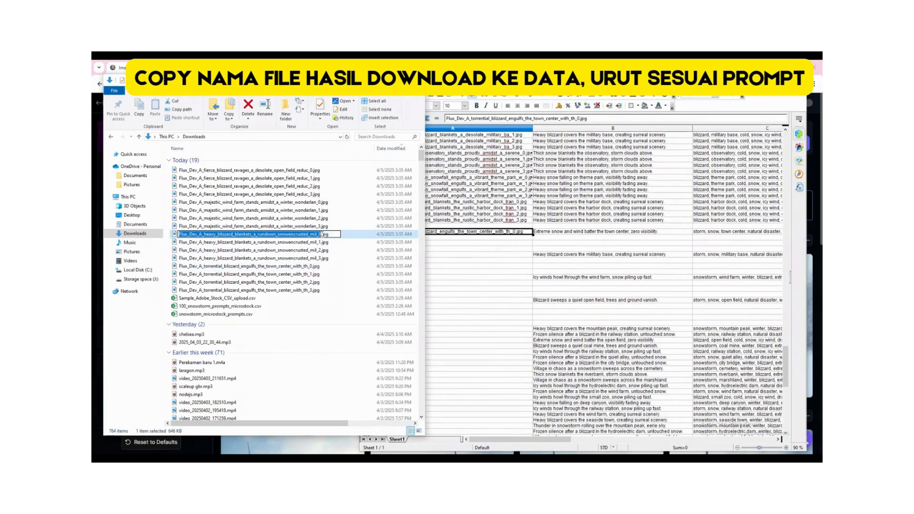
left_click(509, 256)
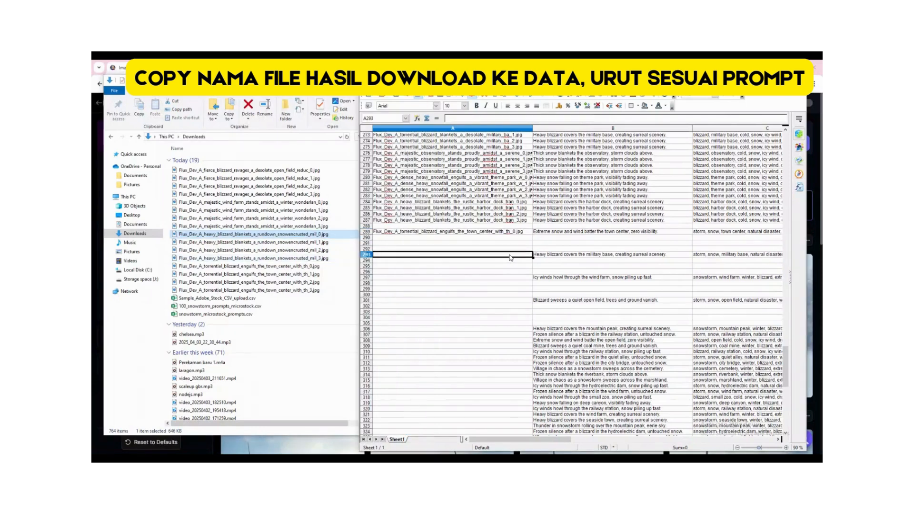
type("Flux_Dev_A_heavy_blizzard_blankets_a_rundown_snowencrusted_mil_0.jpg")
- Copy the file name Flux_Dev_A_majestic_wind_farm_stands_amidst_a_winter_wonderlan_0.jpg into cell A297 beside the wind farm prompt
left_click(320, 204)
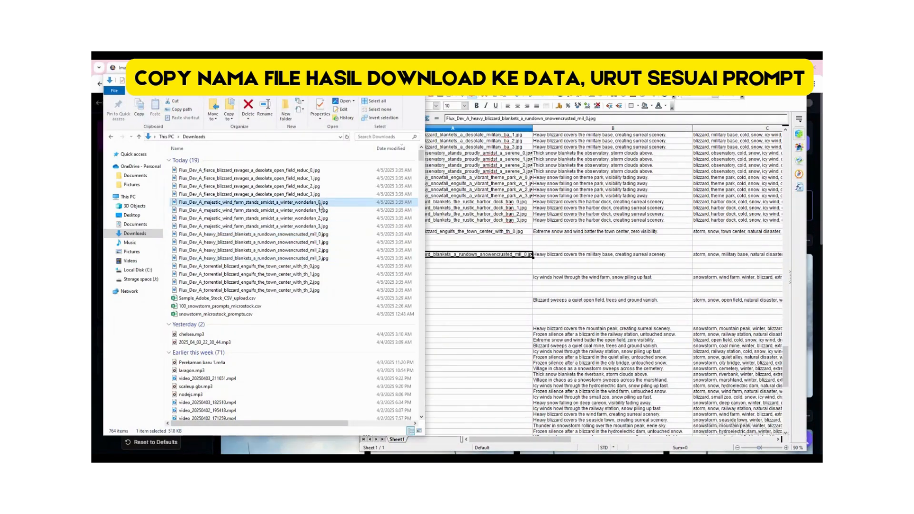
key("F2")
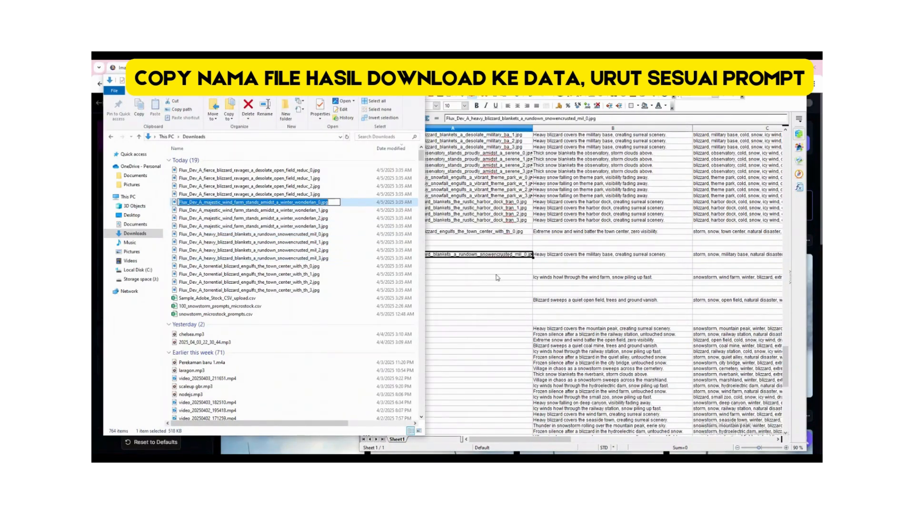
left_click(498, 278)
type("Flux_Dev_A_majestic_wind_farm_stands_amidst_a_winter_wonderlan_0.jpg")
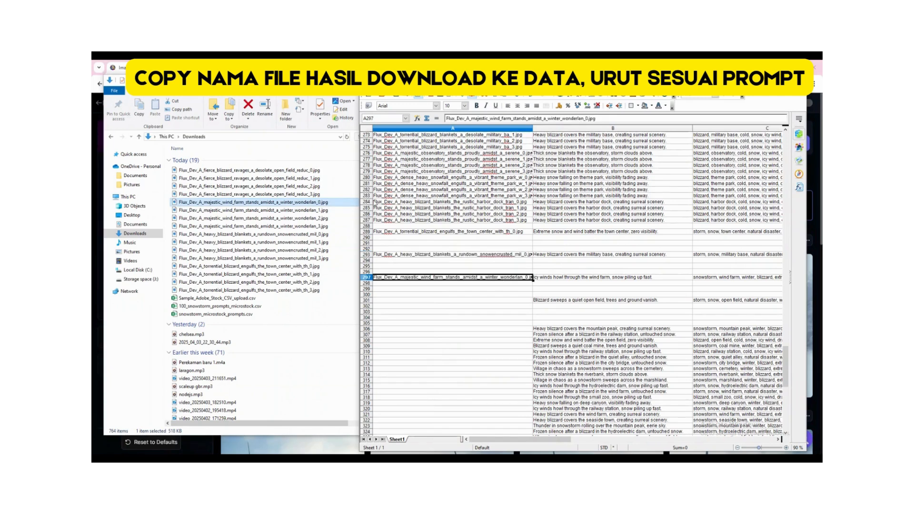
- Copy the file name Flux_Dev_A_fierce_blizzard_ravages_a_desolate_open_field_reduc_0.jpg into cell A301 beside the open field prompt
left_click(322, 170)
key("F2")
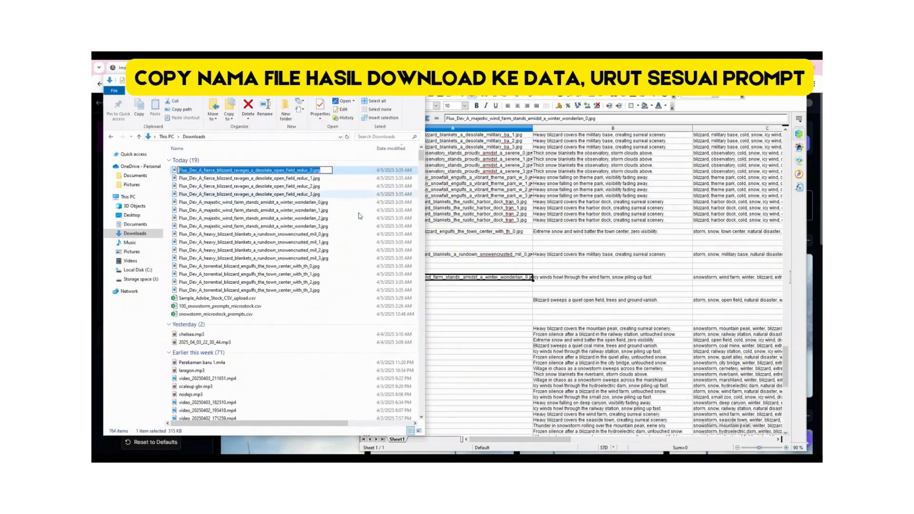
left_click(498, 301)
type("Flux_Dev_A_fierce_blizzard_ravages_a_desolate_open_field_reduc_0.jpg")
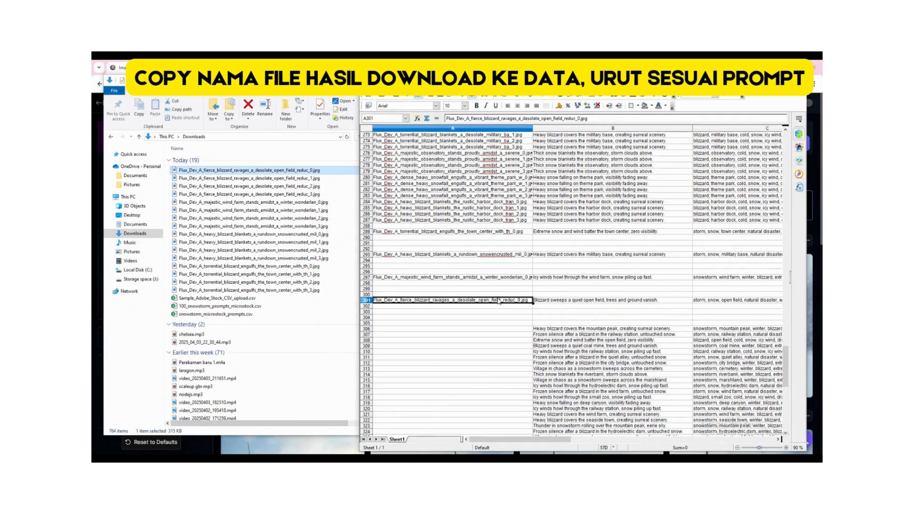
- Move the 16 Flux_Dev images from Downloads into the gambar_download folder and rerun the node scaleup script in the gambar command window
left_click(312, 291, "shift")
key("ctrl+x")
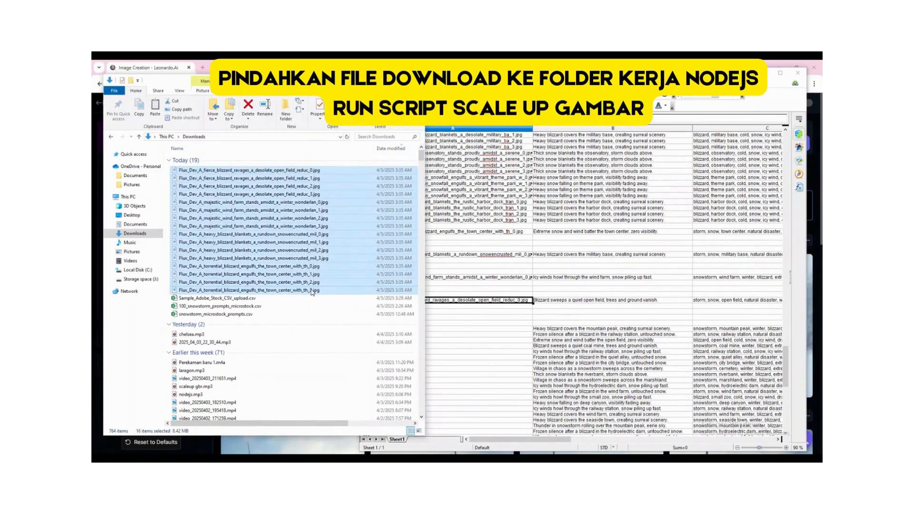
left_click(285, 459)
left_click(281, 426)
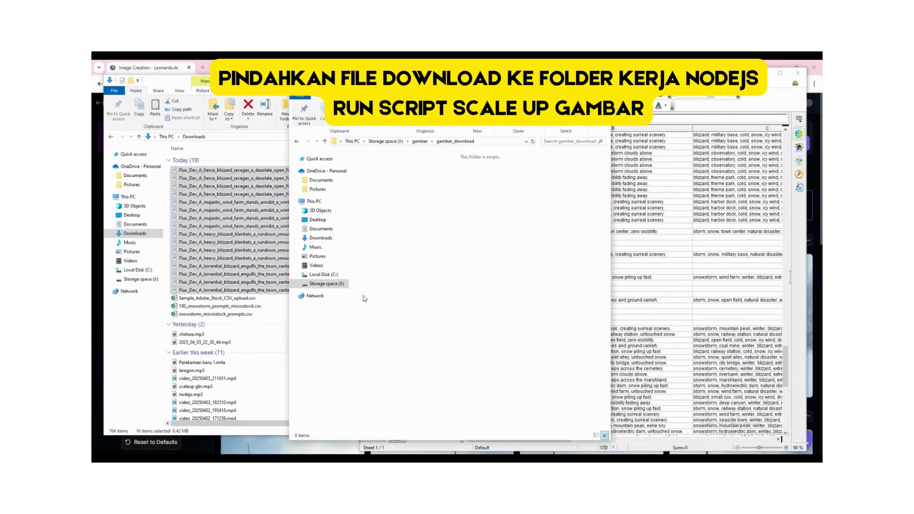
key("ctrl+v")
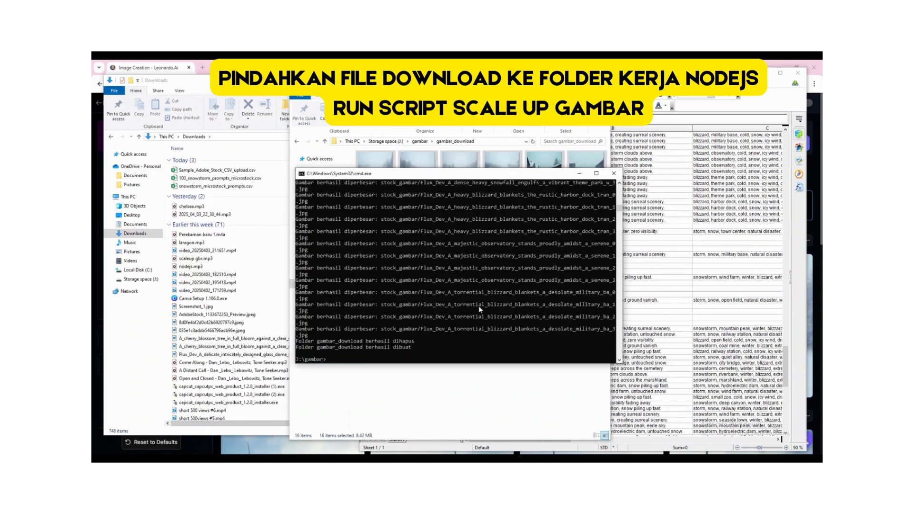
key("Up")
key("Return")
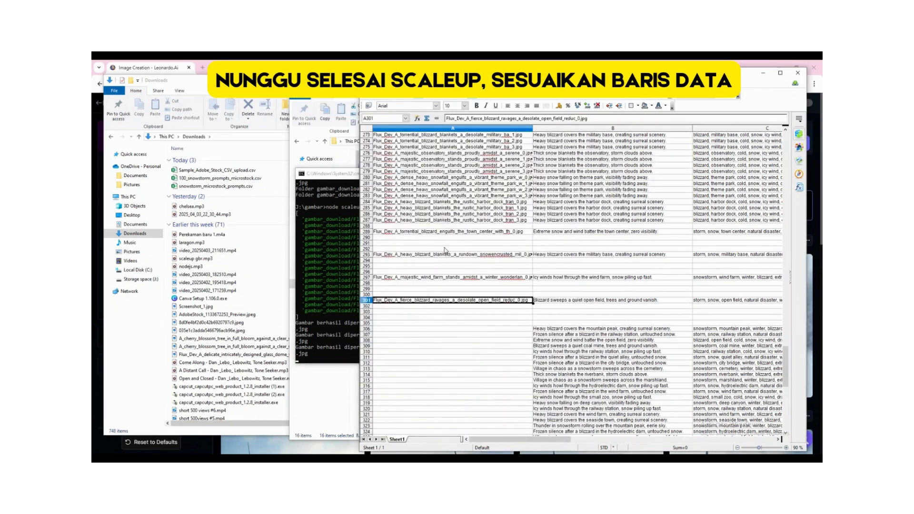
- In the prompt spreadsheet, fill the town center row 289 down through row 292 and the military base row 293 down through row 296
left_click(370, 232)
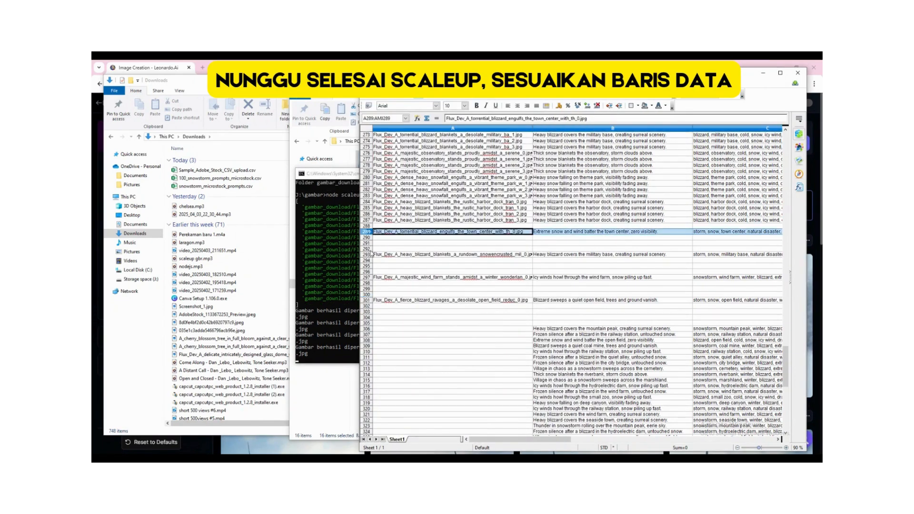
key("shift+Down")
key("shift+Down")
key("shift+Down")
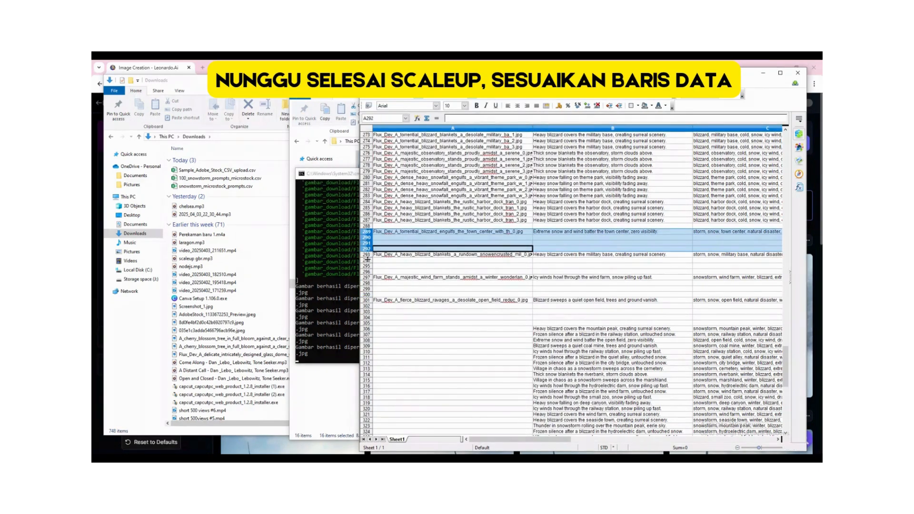
key("ctrl+d")
left_click(368, 257)
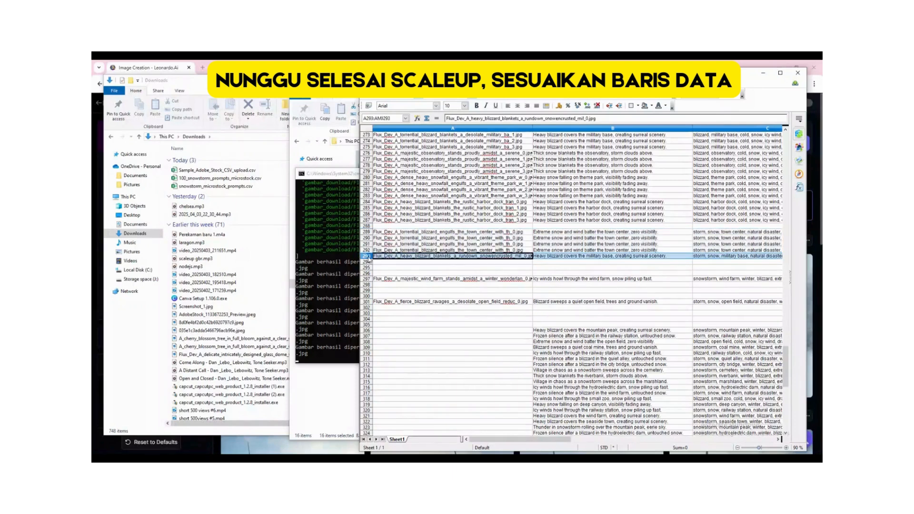
left_click(370, 274, "shift")
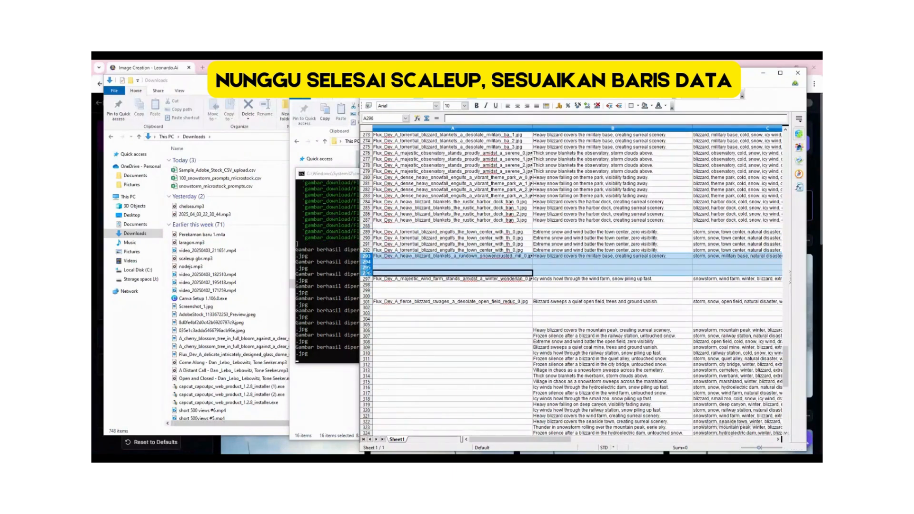
key("ctrl+d")
- Fill the wind farm row 297 down through row 300 and the open field row 301 down through row 304
left_click(370, 280)
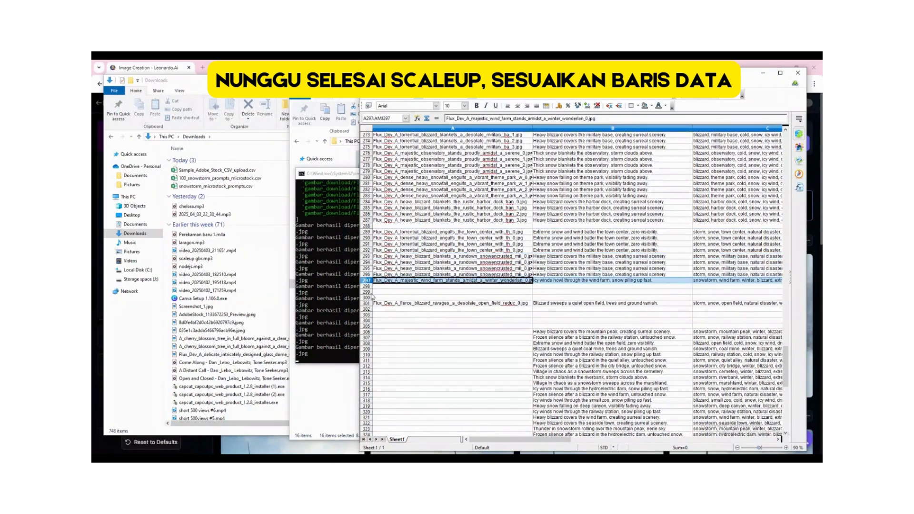
left_click(372, 298, "shift")
key("ctrl+d")
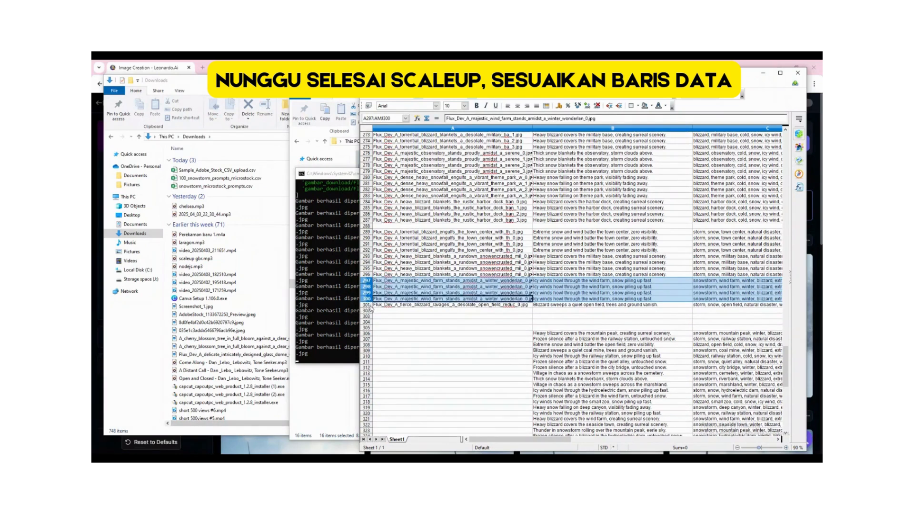
left_click(369, 306)
left_click(370, 323, "shift")
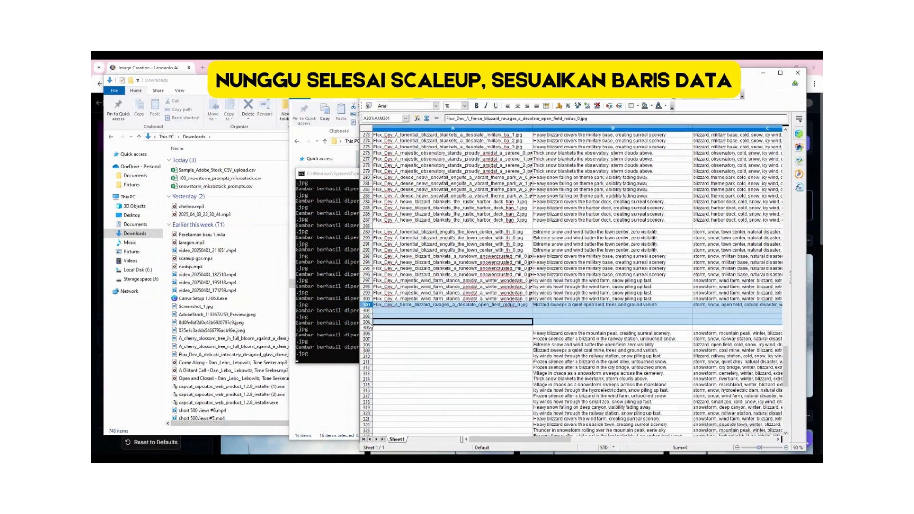
key("ctrl+d")
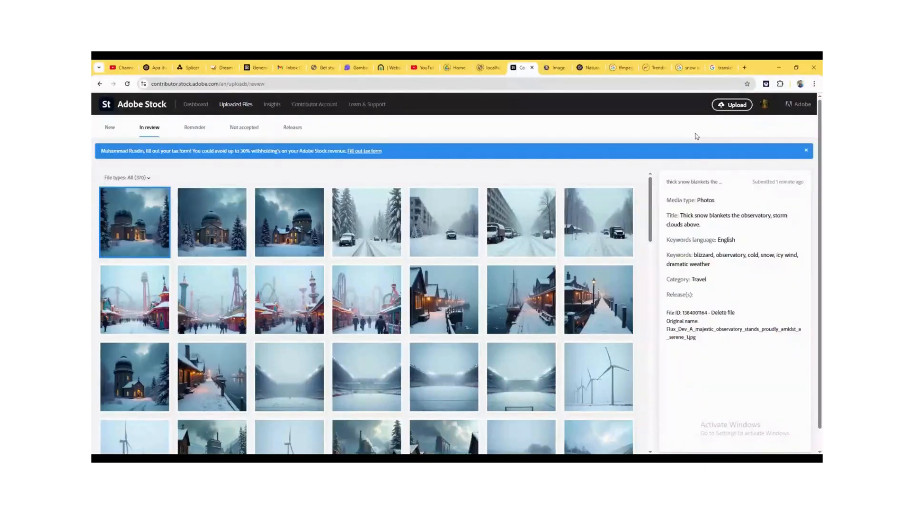
- Start an Adobe Stock upload with the 16 newest upscaled images, town center through open field, from the stock_gambar folder
left_click(732, 104)
left_click(795, 69)
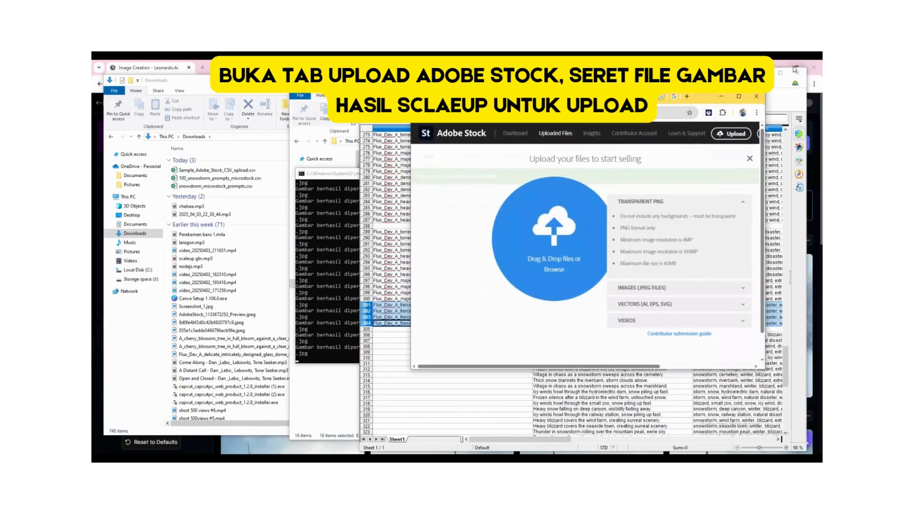
left_click(286, 459)
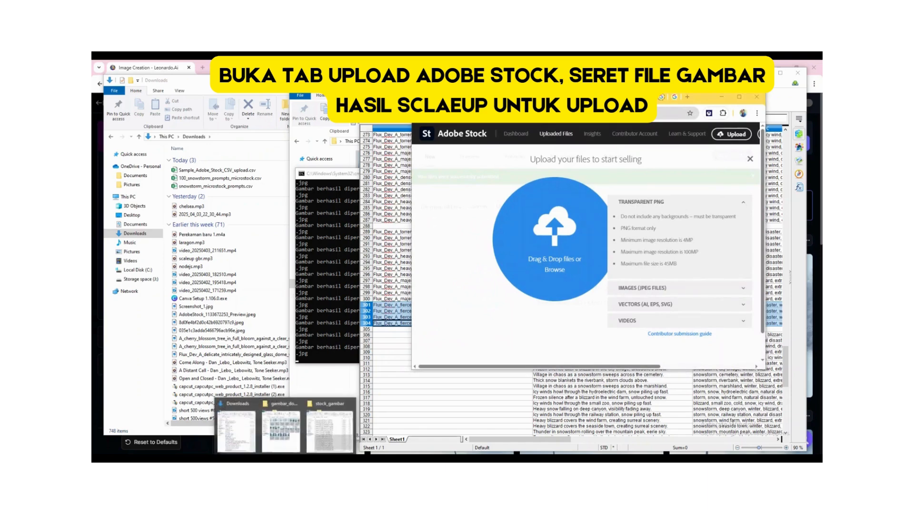
left_click(328, 428)
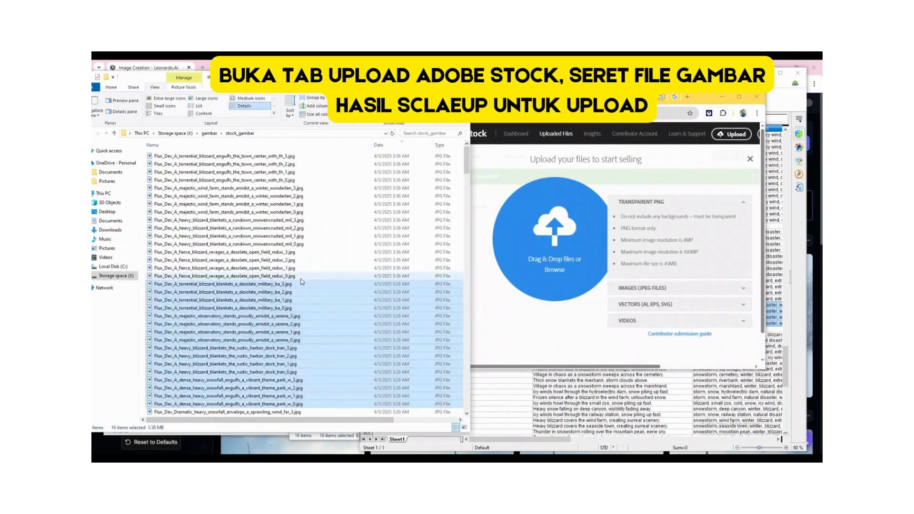
left_click(303, 280)
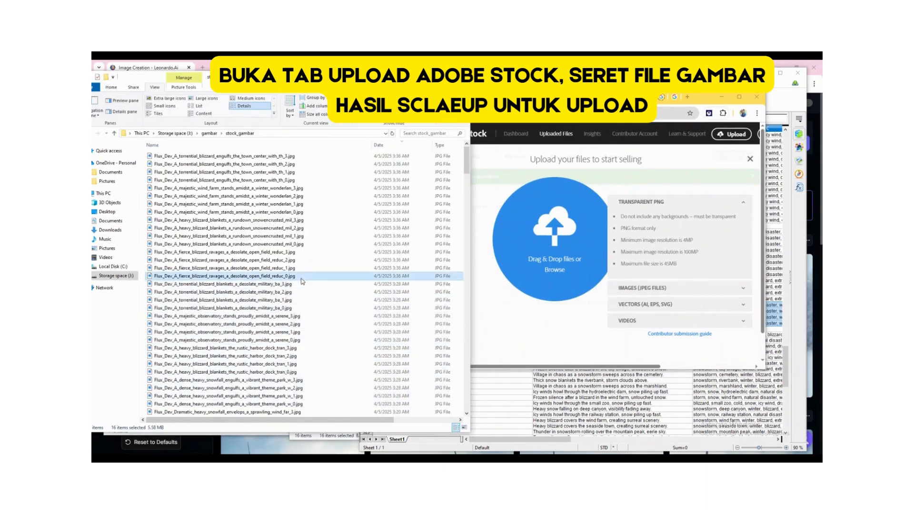
left_click(295, 157, "shift")
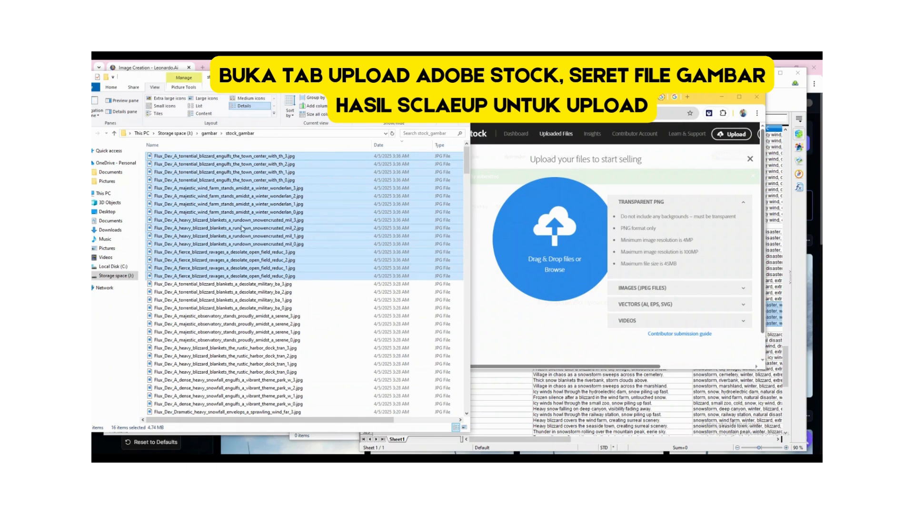
left_click_drag(243, 229, 547, 236)
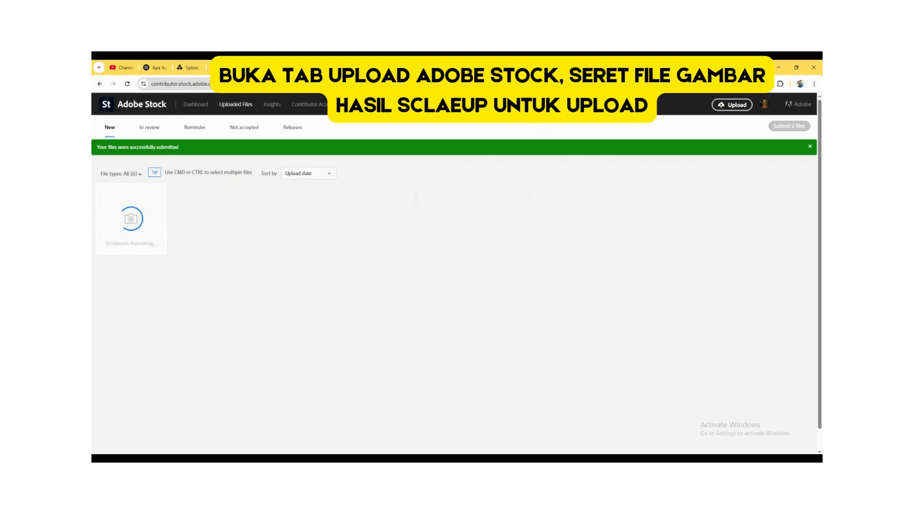
- Switch to the 100_snowstorm_prompts spreadsheet and change the town center file name numbers in A290, A291 and A292 to 1, 2 and 3
mouse_move(510, 458)
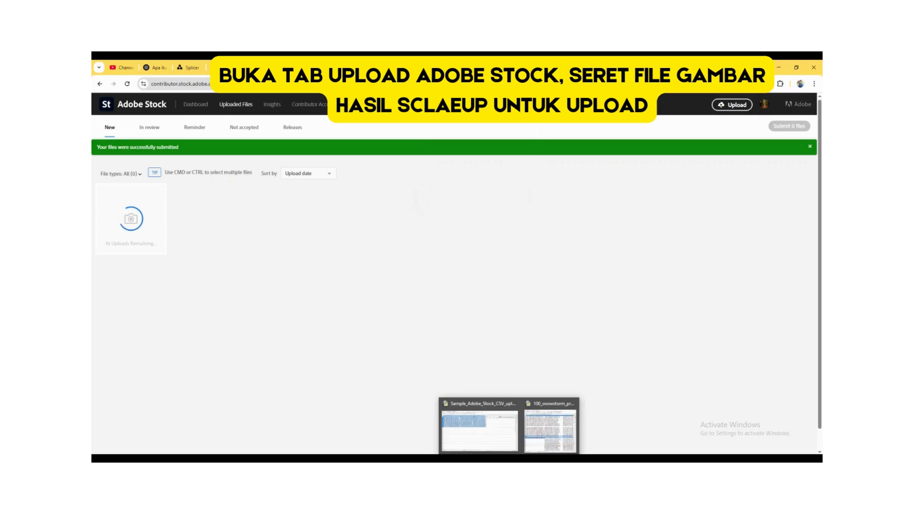
left_click(544, 436)
left_click(493, 238)
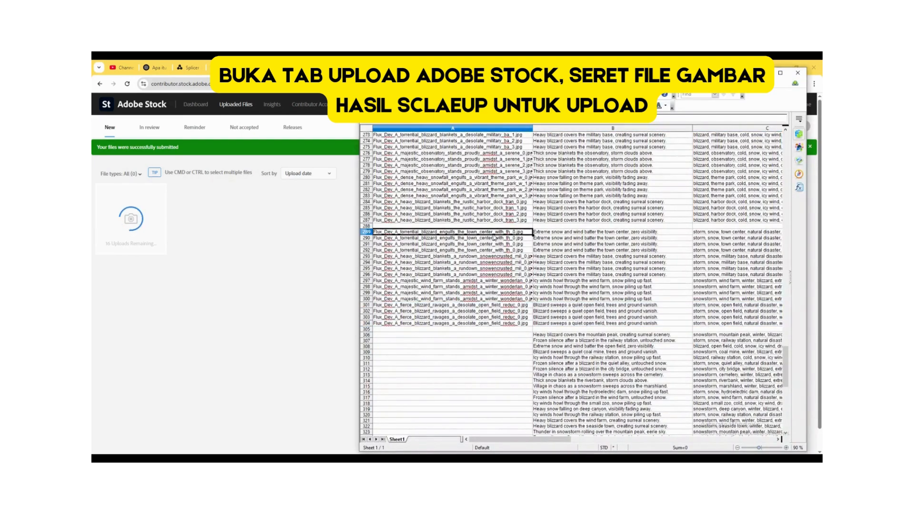
double_click(496, 238)
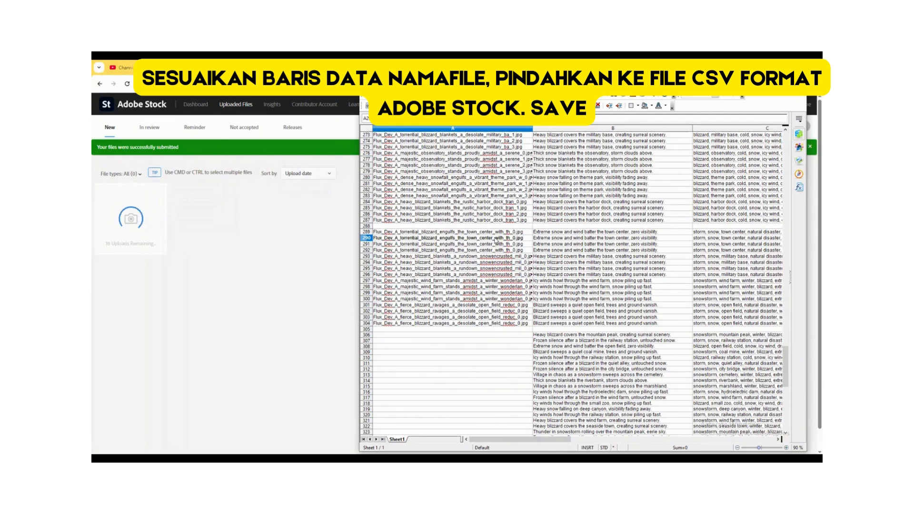
key("BackSpace")
type("1")
key("Return")
double_click(496, 241)
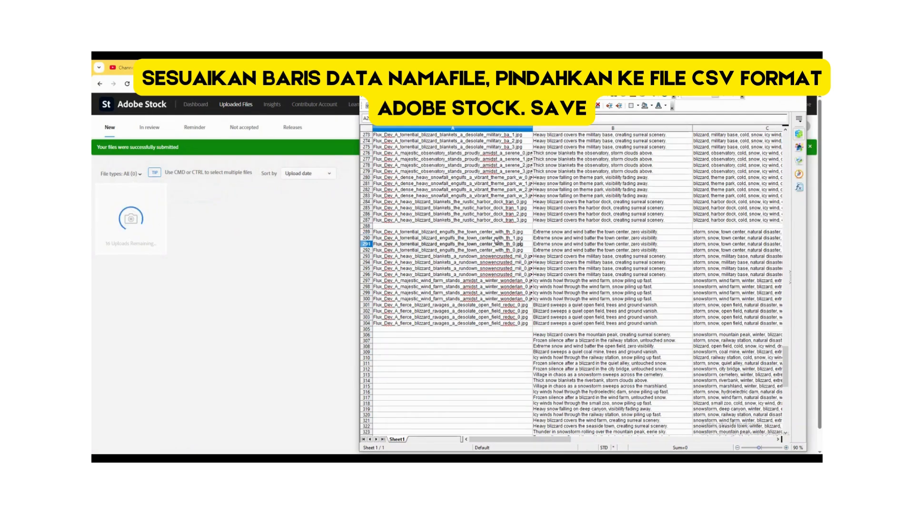
key("BackSpace")
type("2")
key("Return")
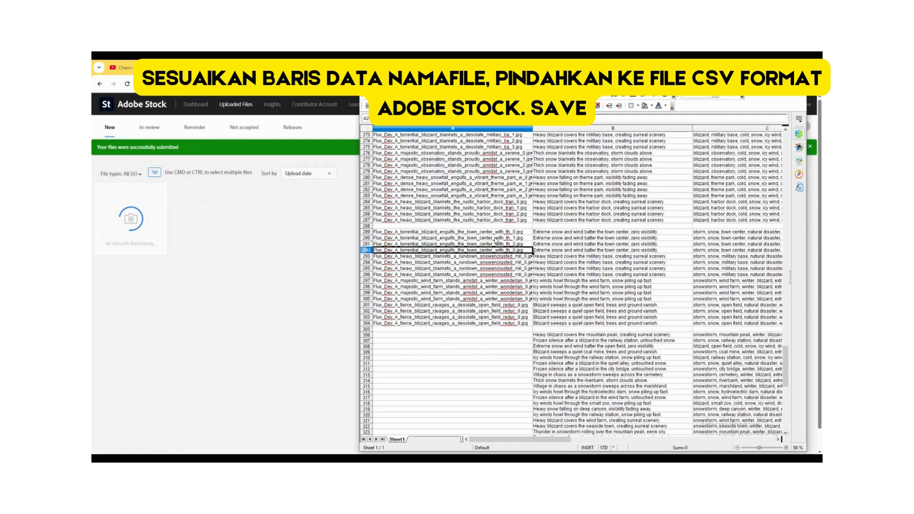
key("F2")
key("BackSpace")
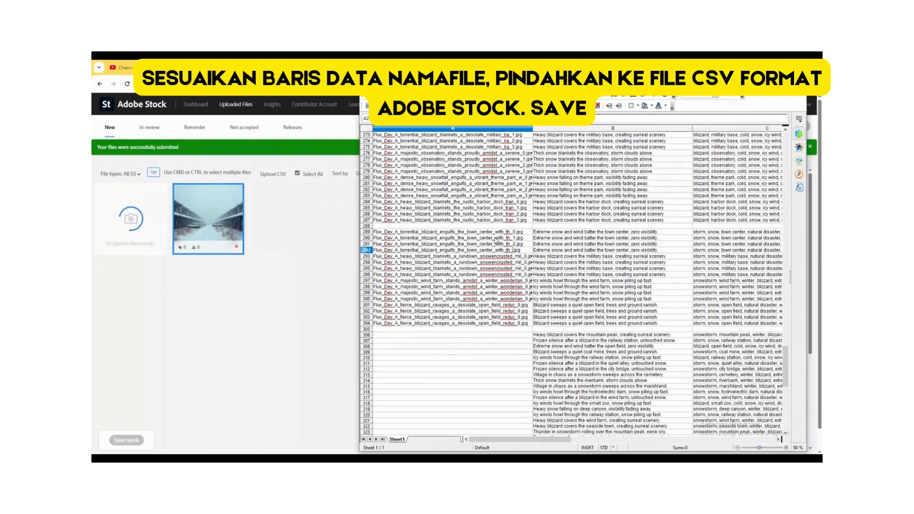
type("3")
key("Return")
- Change the military base file name numbers in cells A294, A295 and A296 to 1, 2 and 3
key("Return")
key("F2")
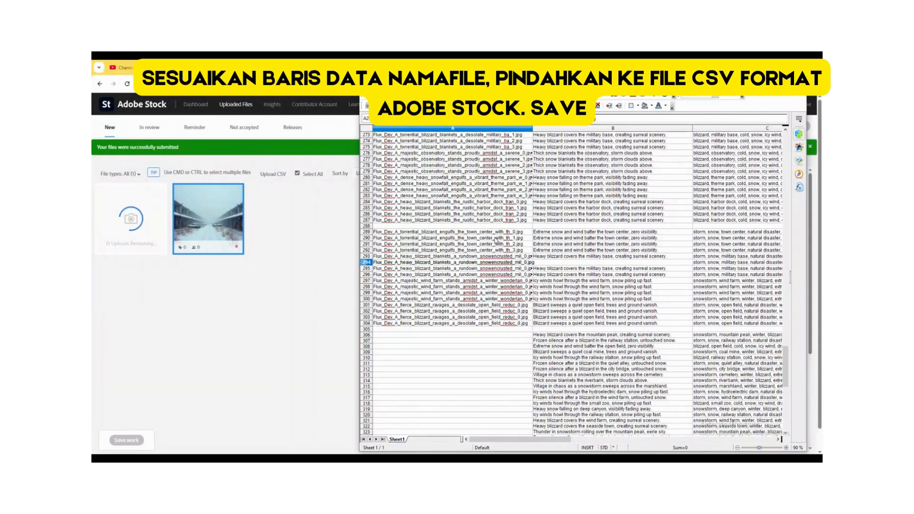
key("BackSpace")
type("1")
key("Return")
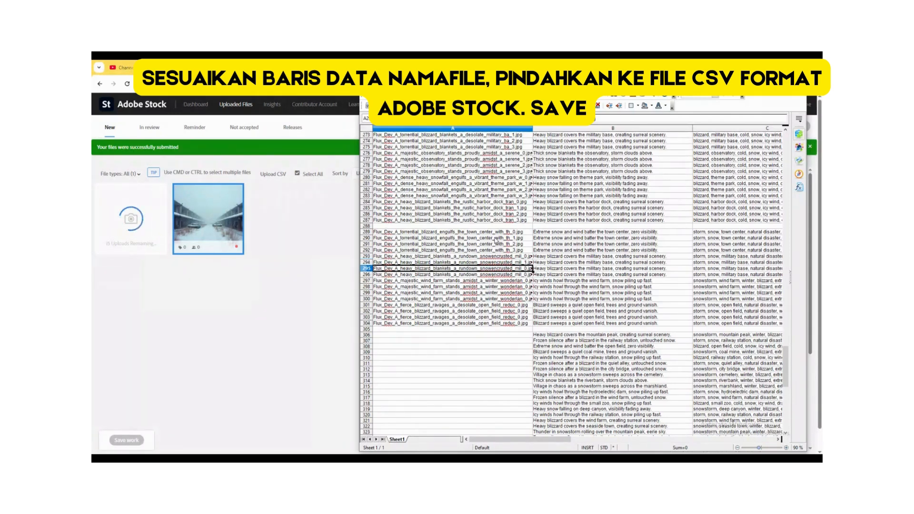
key("F2")
key("BackSpace")
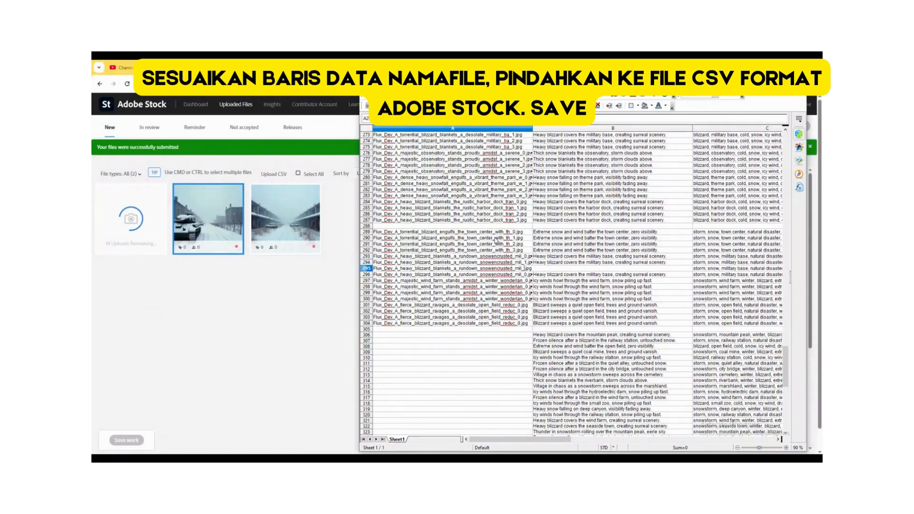
type("2")
key("Return")
key("F2")
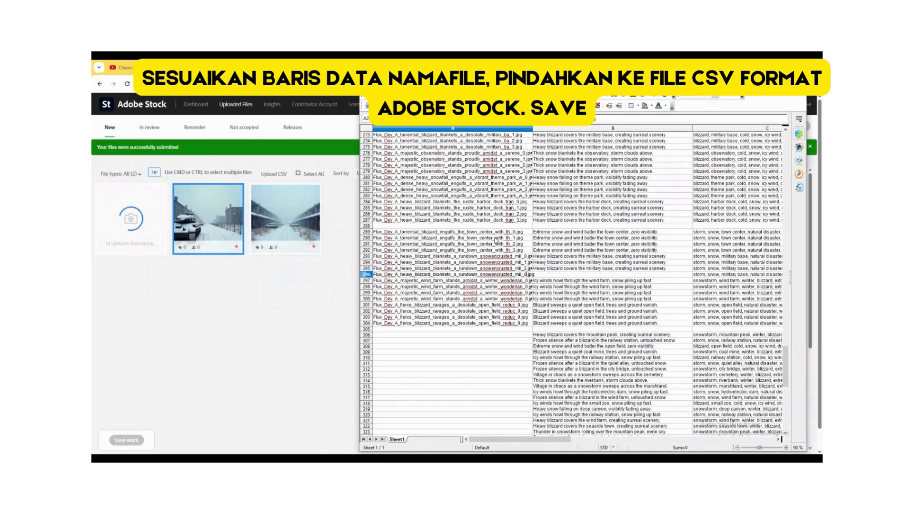
key("BackSpace")
type("3")
key("Return")
- Change the wind farm file name numbers in cells A298, A299 and A300 to 1, 2 and 3
key("Down")
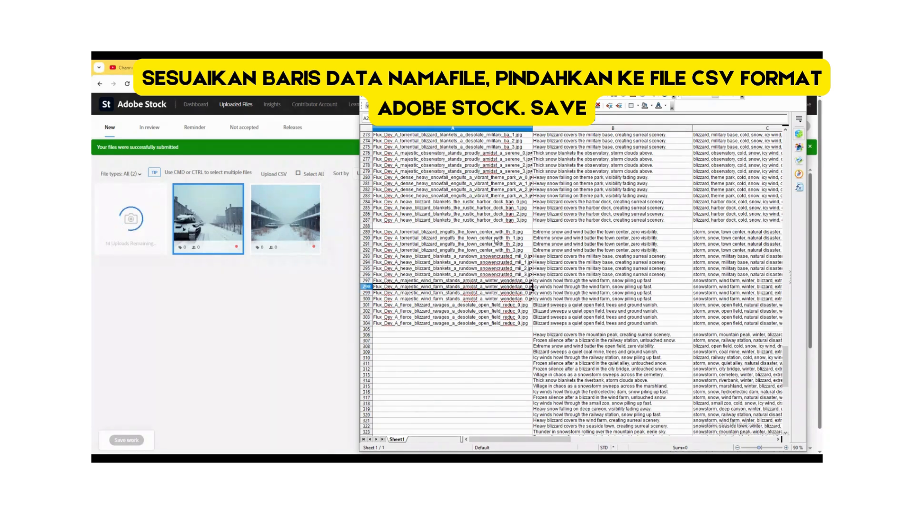
key("F2")
key("BackSpace")
type("1")
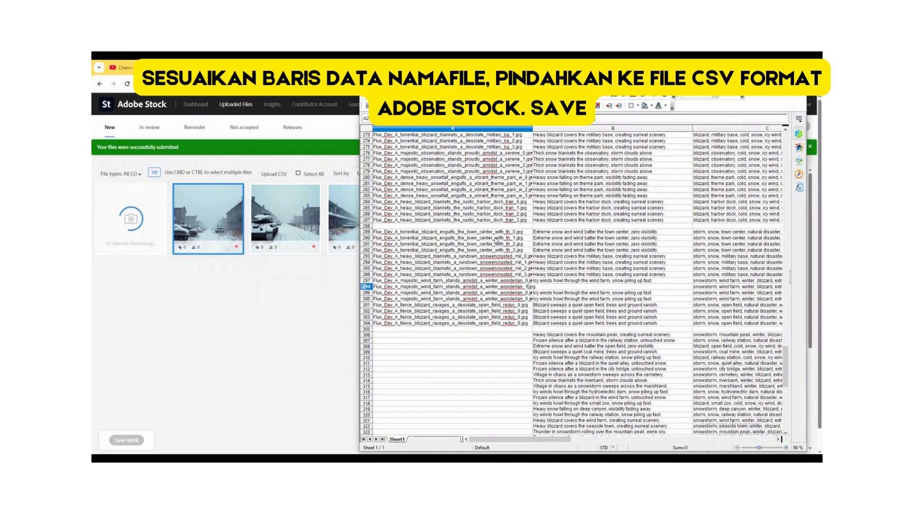
key("Return")
key("F2")
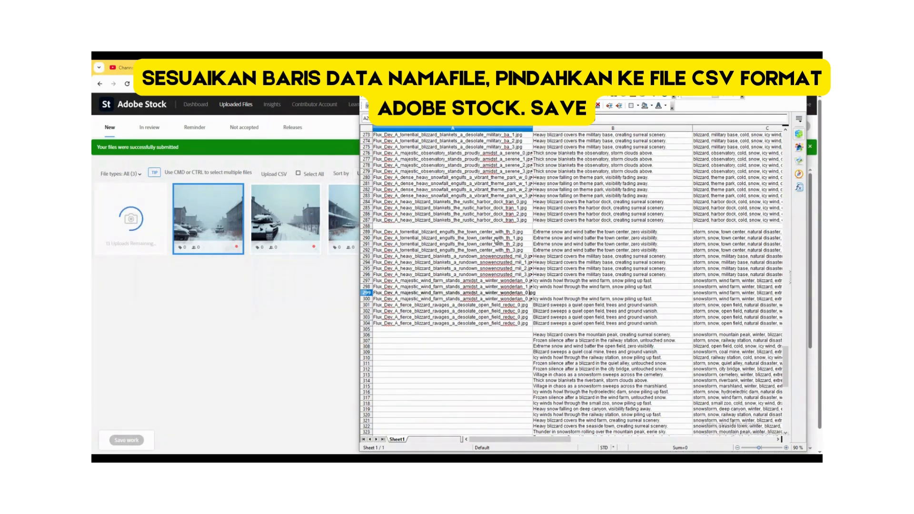
key("BackSpace")
key("Return")
key("F2")
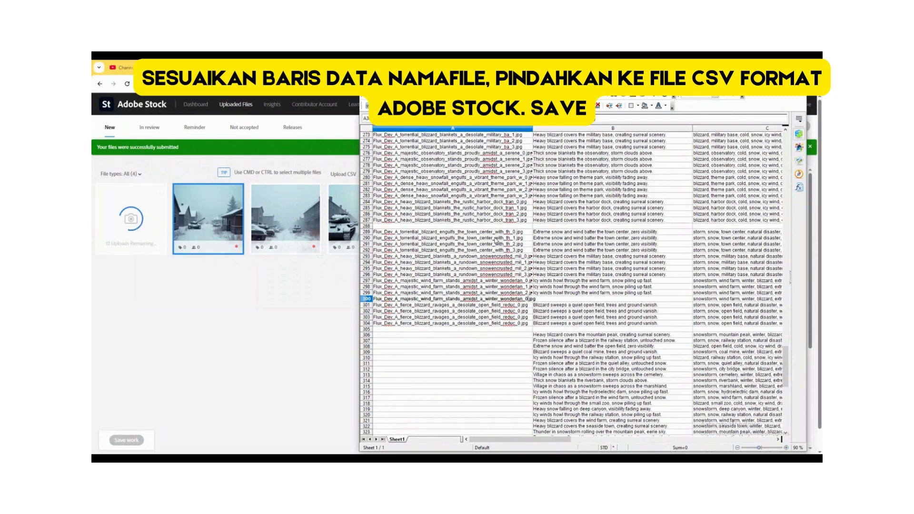
key("BackSpace")
type("3")
key("Return")
- Change the open field file name numbers in cells A302, A303 and A304 to 1, 2 and 3
key("Down")
key("F2")
key("Left")
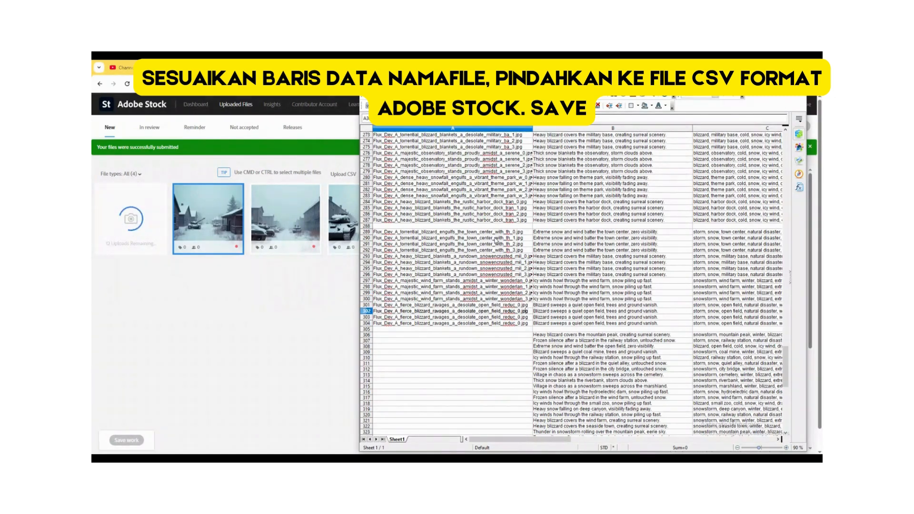
key("BackSpace")
type("1")
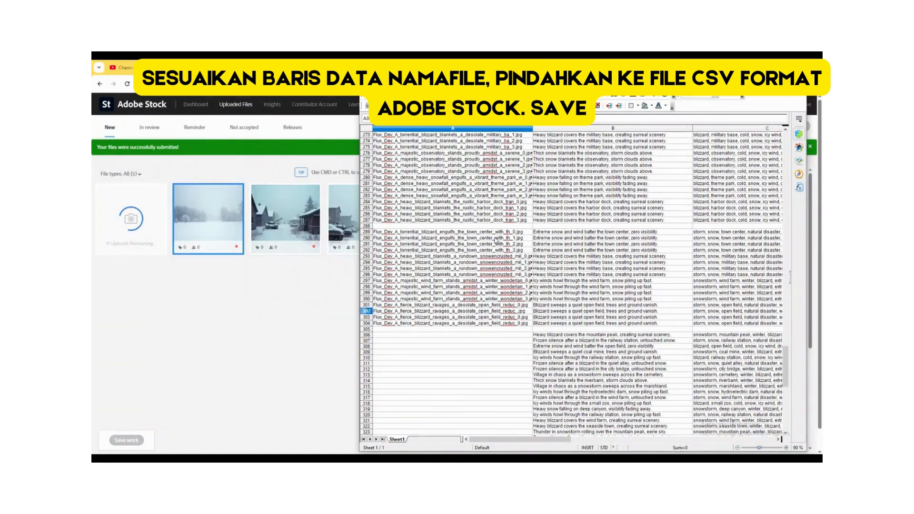
key("Return")
key("F2")
key("F2")
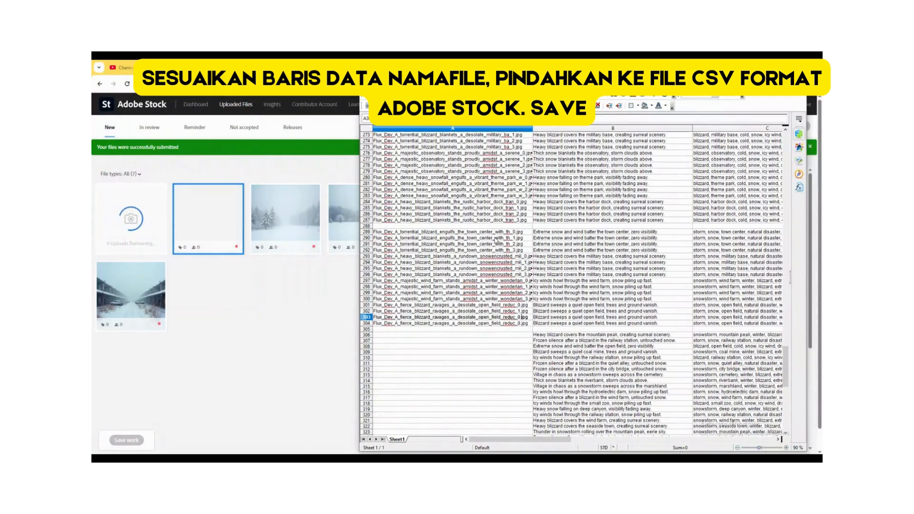
key("Left")
key("Left")
key("Left")
key("Left")
type("2")
key("Return")
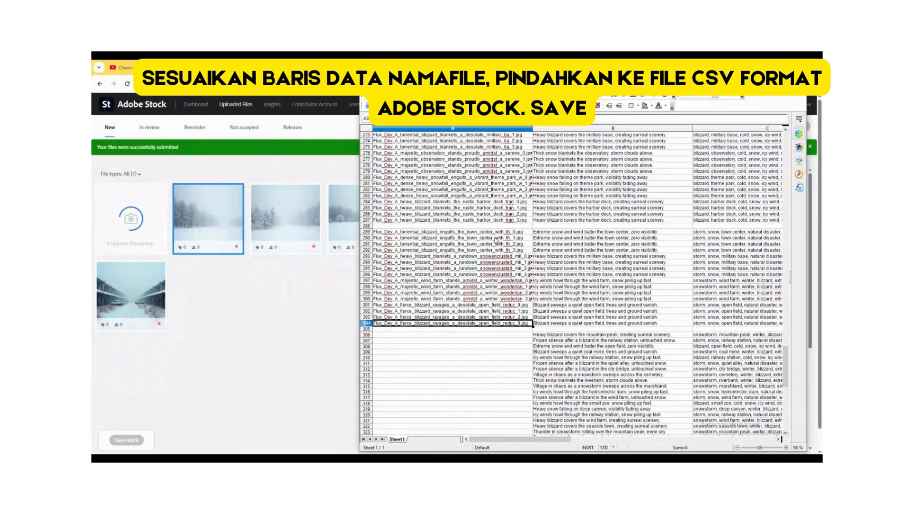
key("F2")
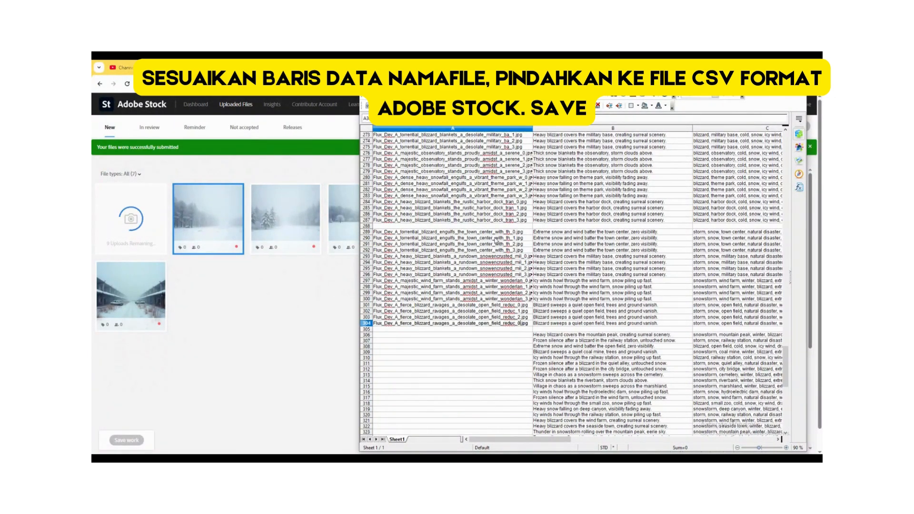
key("BackSpace")
type("3")
key("Return")
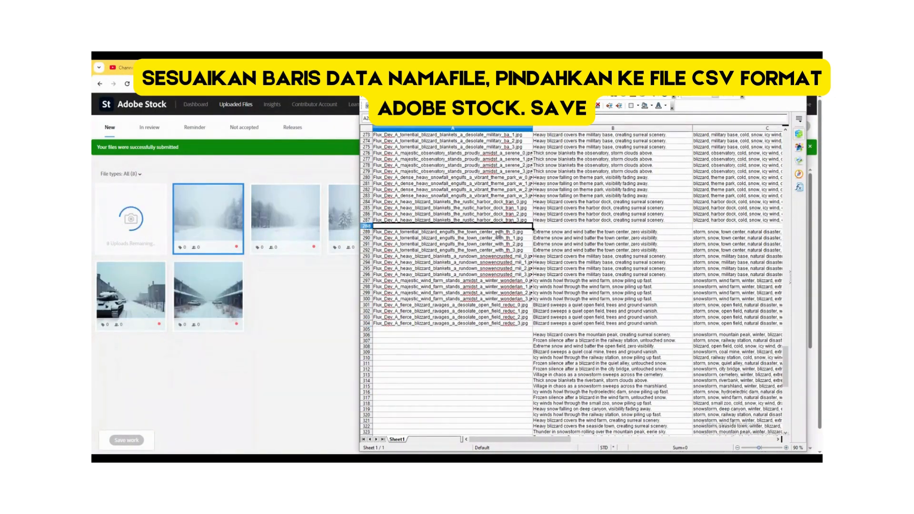
- Copy rows A289:C304 into the Sample_Adobe_Stock_CSV_upload spreadsheet from cell A2, overwriting the old rows, and save the file
left_click(498, 232)
left_click(708, 325, "shift")
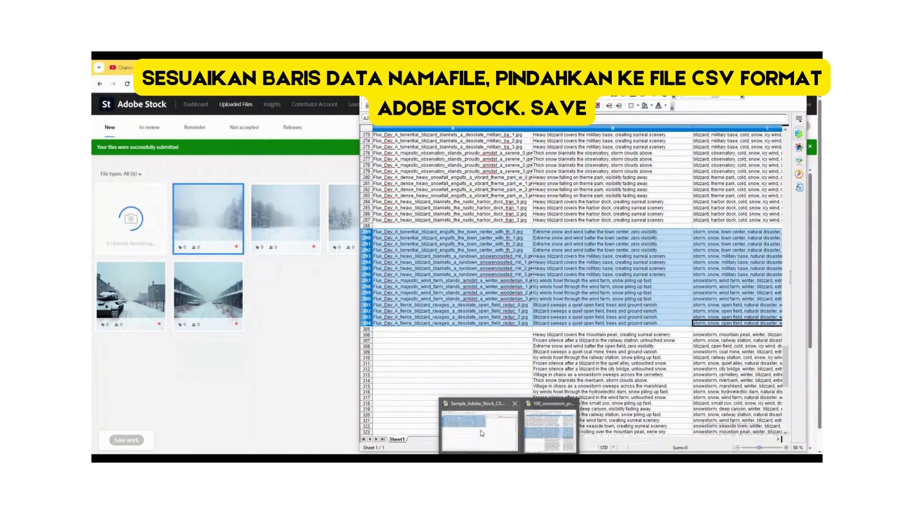
left_click(481, 431)
left_click(232, 268)
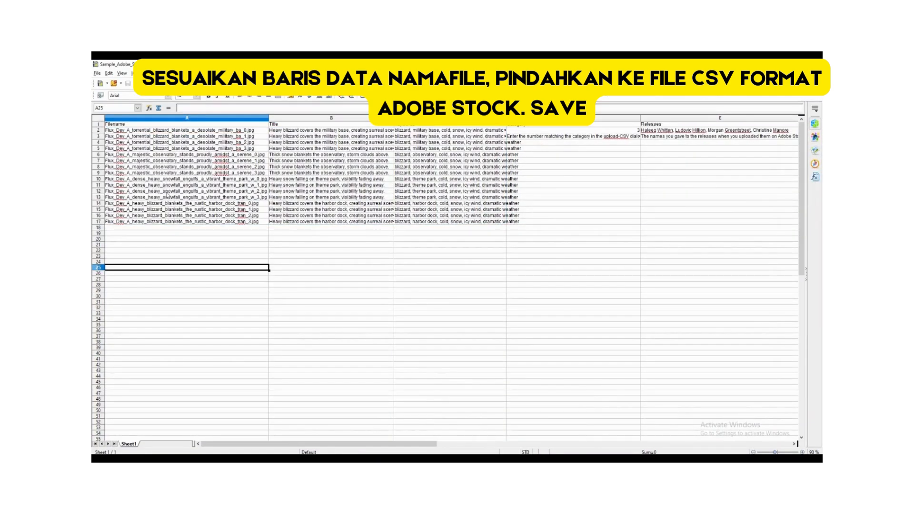
left_click(141, 131)
key("ctrl+v")
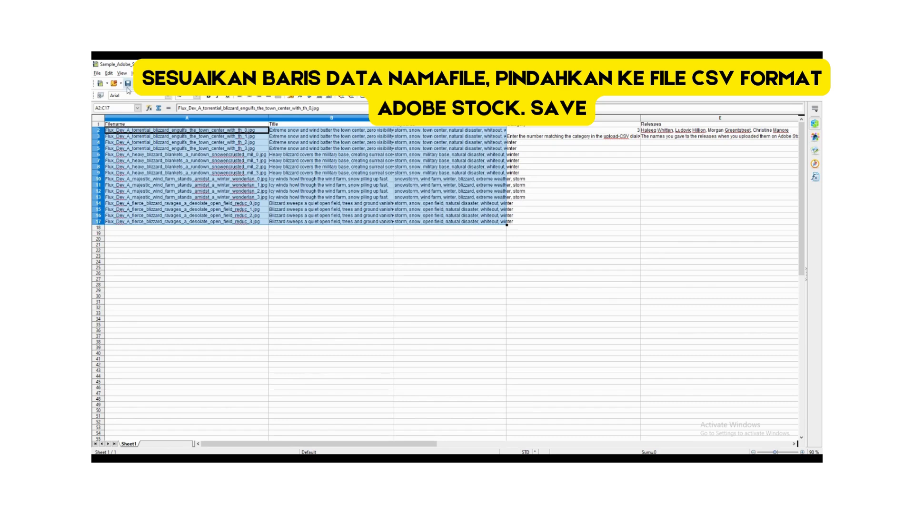
left_click(127, 85)
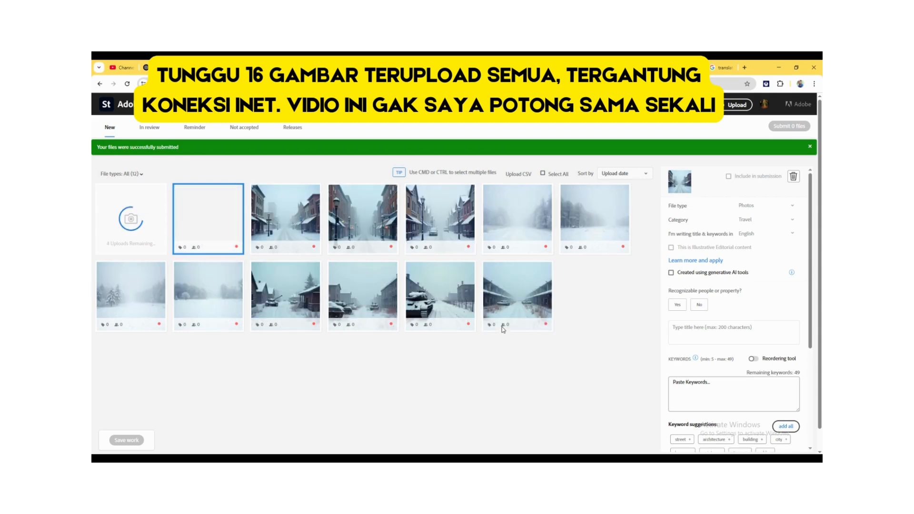
- Once all 16 images are uploaded to Adobe Stock, upload Sample_Adobe_Stock_CSV_upload.csv as their metadata and refresh to view the changes
mouse_move(503, 329)
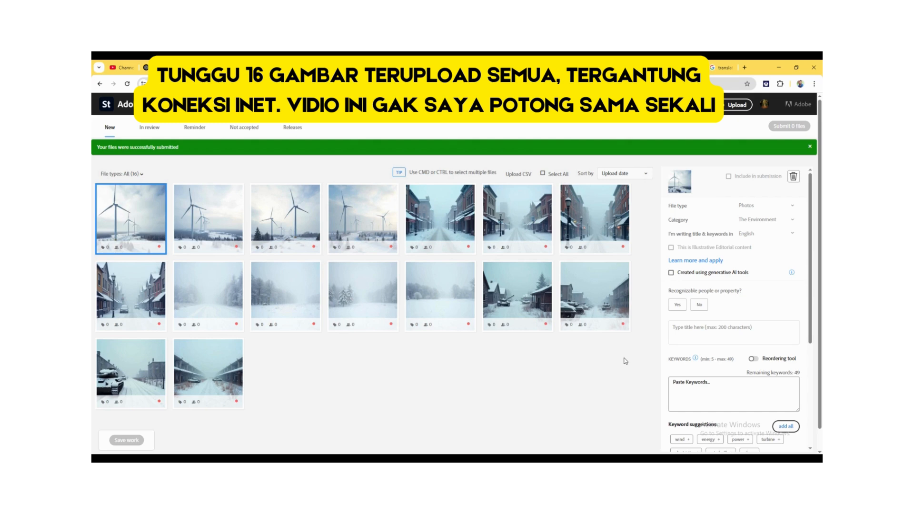
left_click(518, 174)
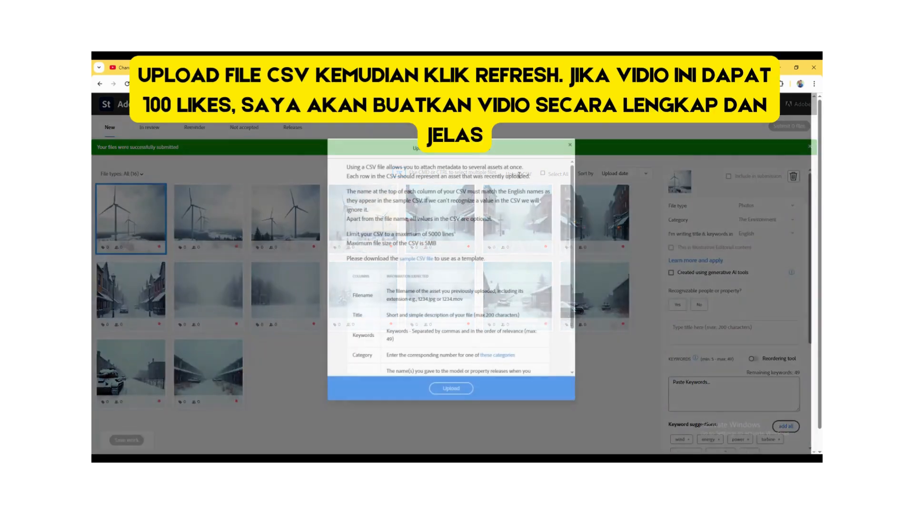
scroll(447, 281, "down", 2)
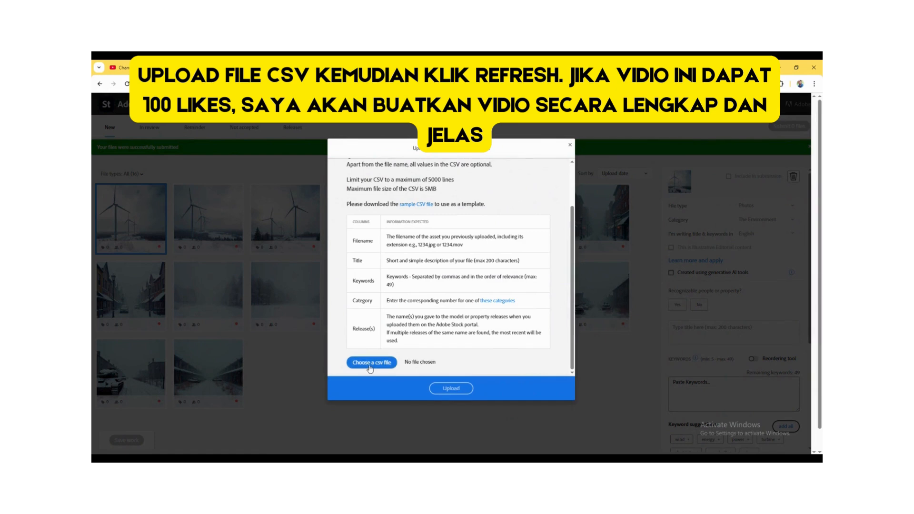
left_click(370, 366)
left_click(180, 140)
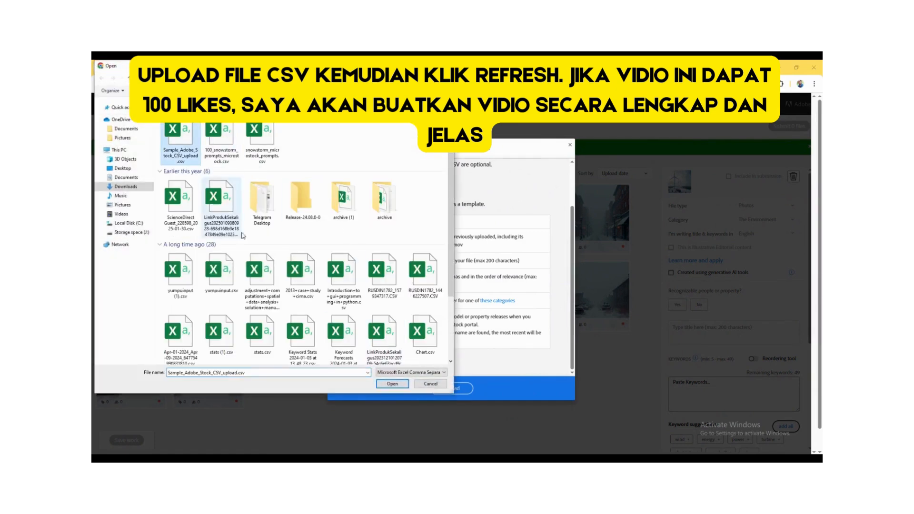
left_click(393, 385)
left_click(449, 389)
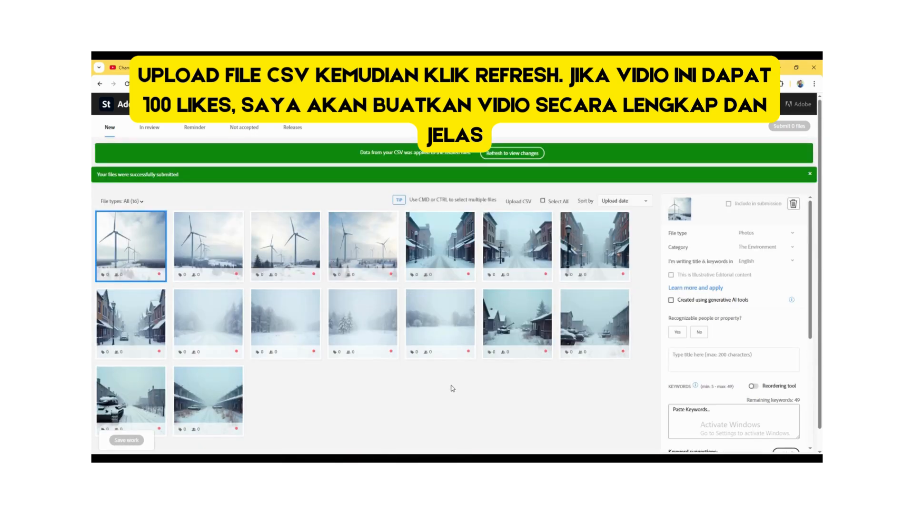
left_click(525, 152)
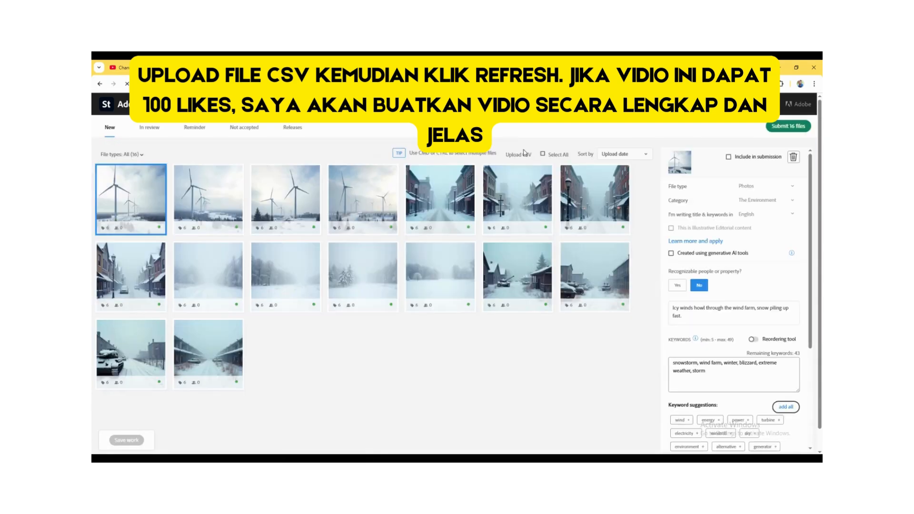
- Mark each of the four wind farm images as created using generative AI tools, saving the work after each one
left_click(672, 253)
left_click(126, 440)
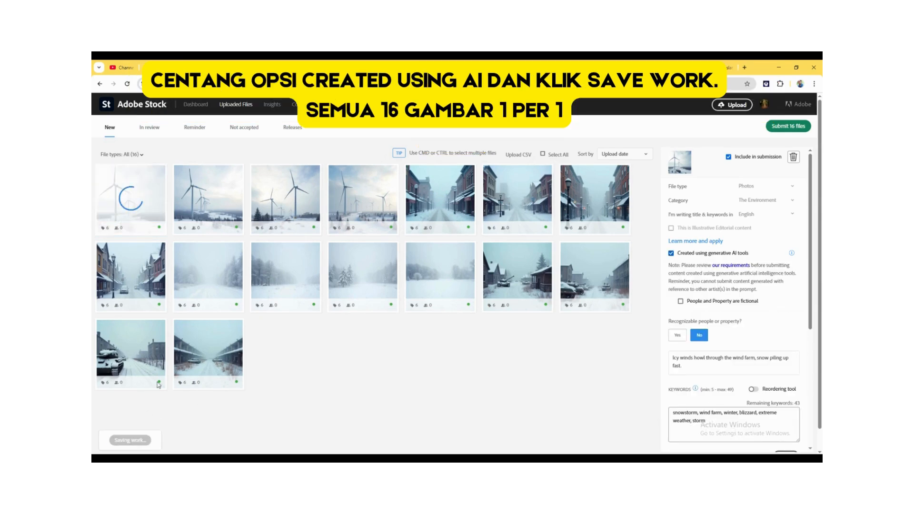
left_click(219, 198)
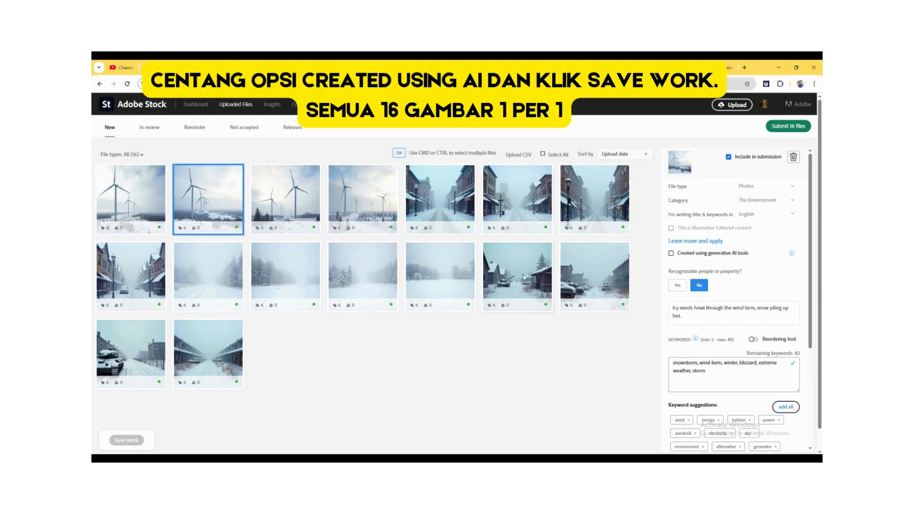
left_click(672, 254)
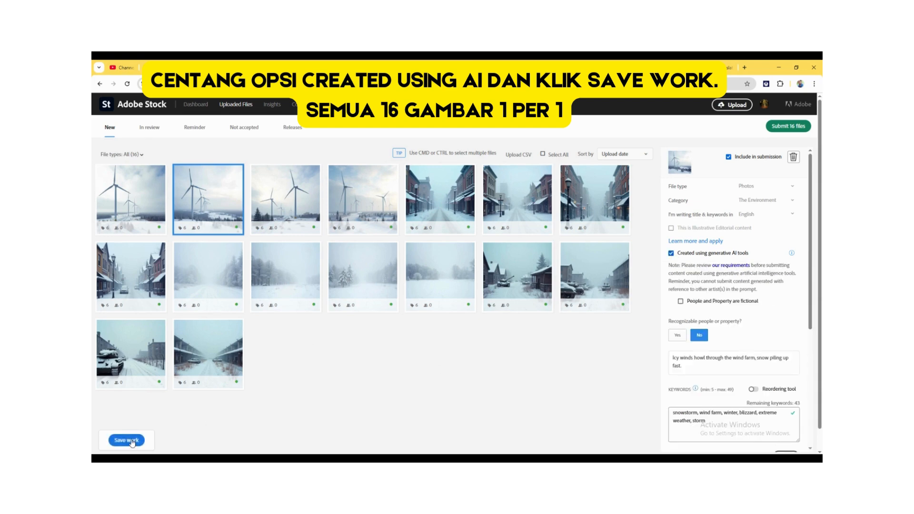
left_click(132, 441)
left_click(290, 223)
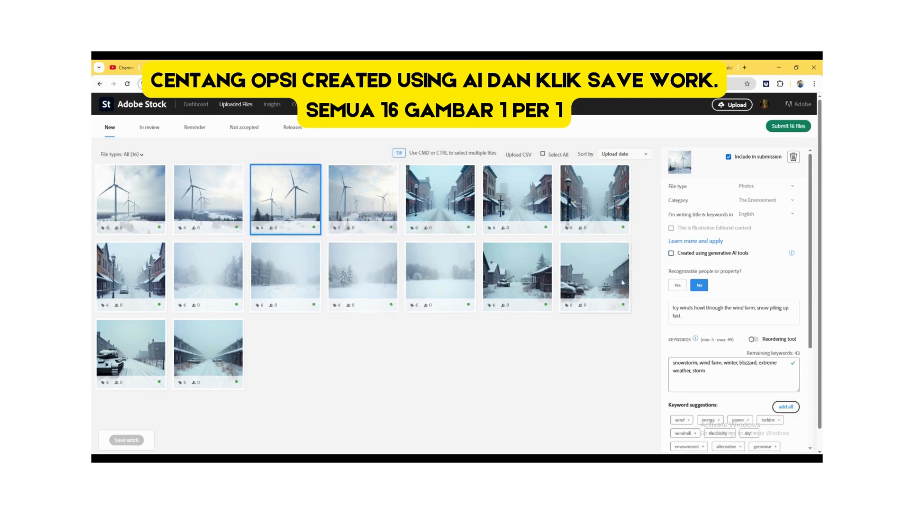
left_click(671, 252)
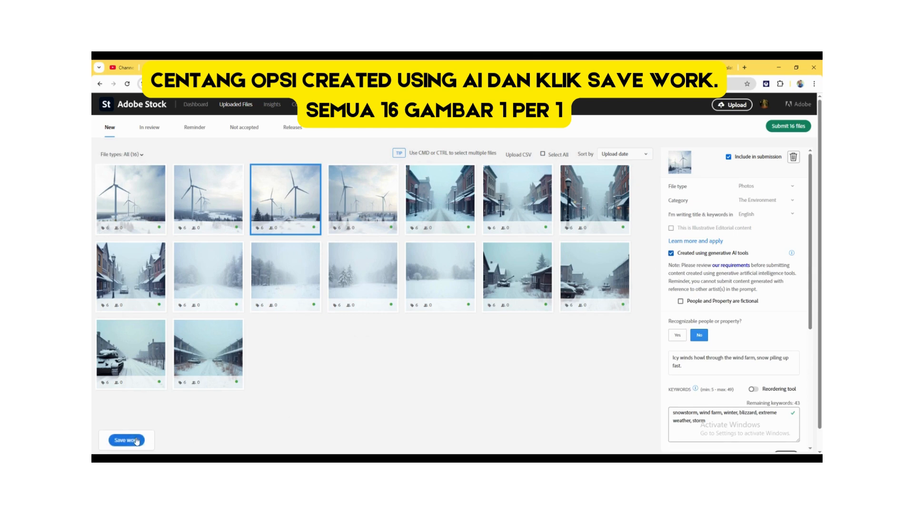
left_click(126, 440)
left_click(355, 209)
left_click(671, 253)
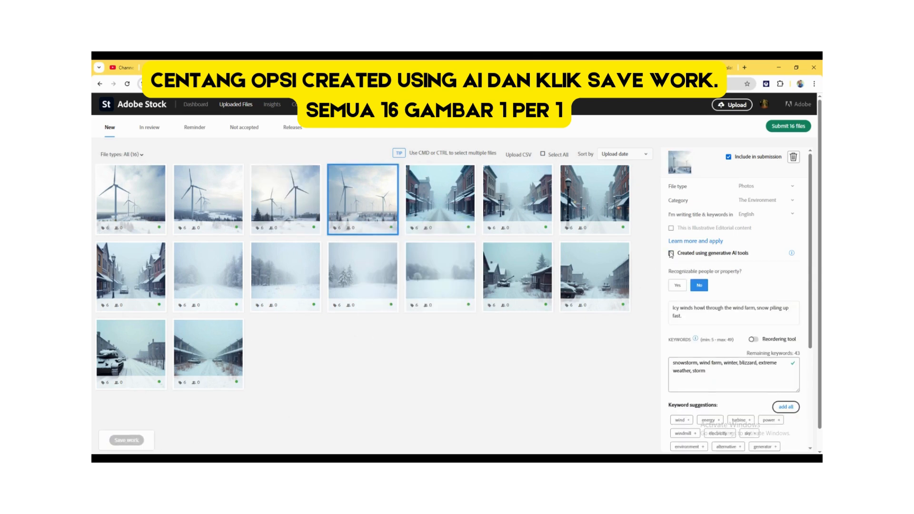
left_click(126, 440)
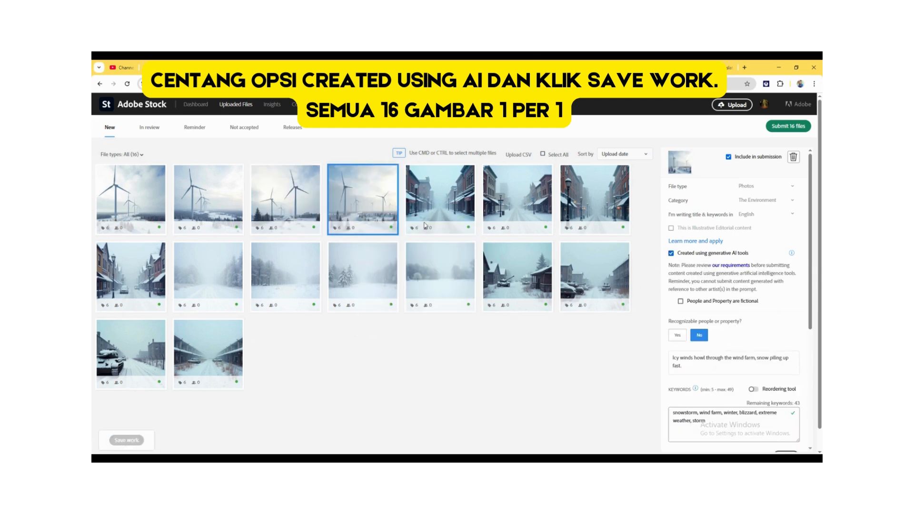
- Mark each of the four town center street images as created using generative AI tools, saving after each one
left_click(443, 200)
left_click(671, 253)
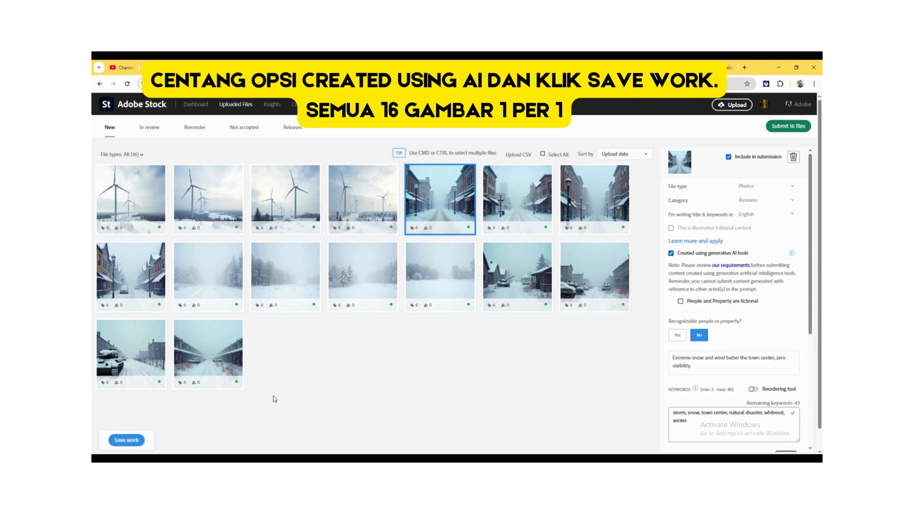
left_click(130, 441)
left_click(517, 197)
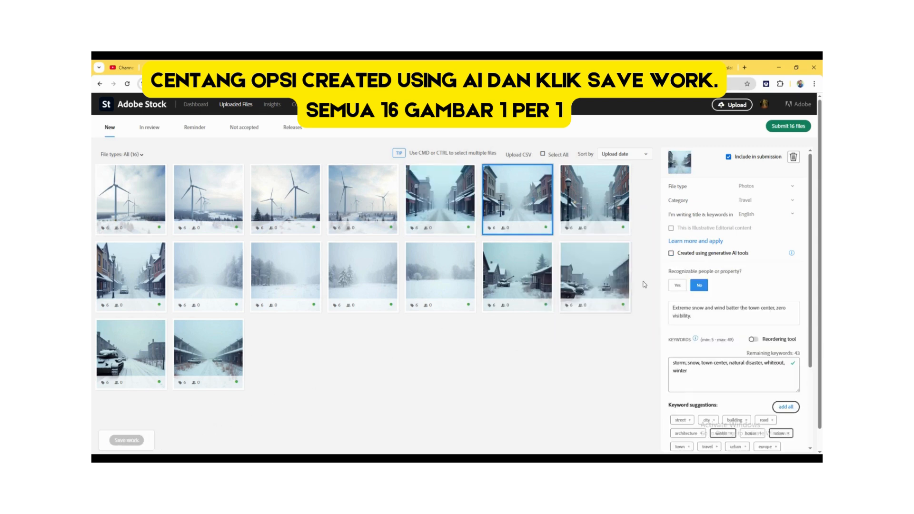
left_click(671, 253)
left_click(127, 440)
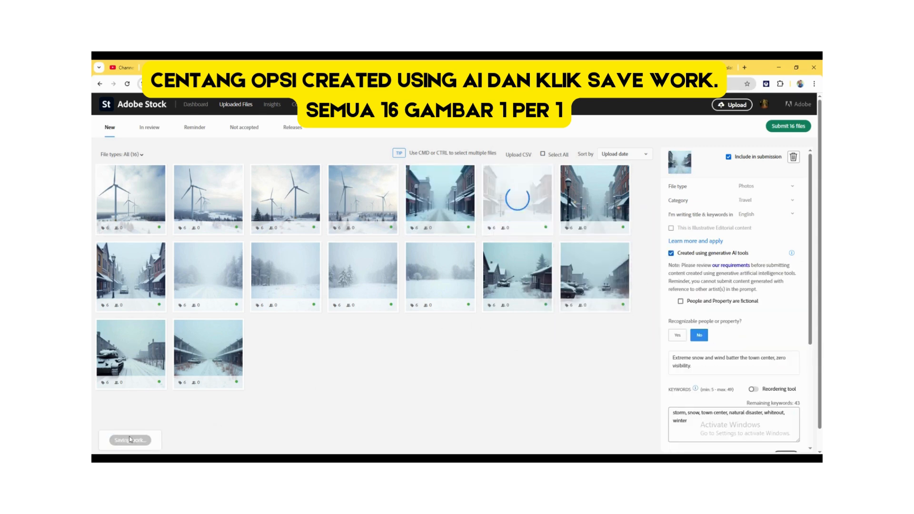
left_click(591, 204)
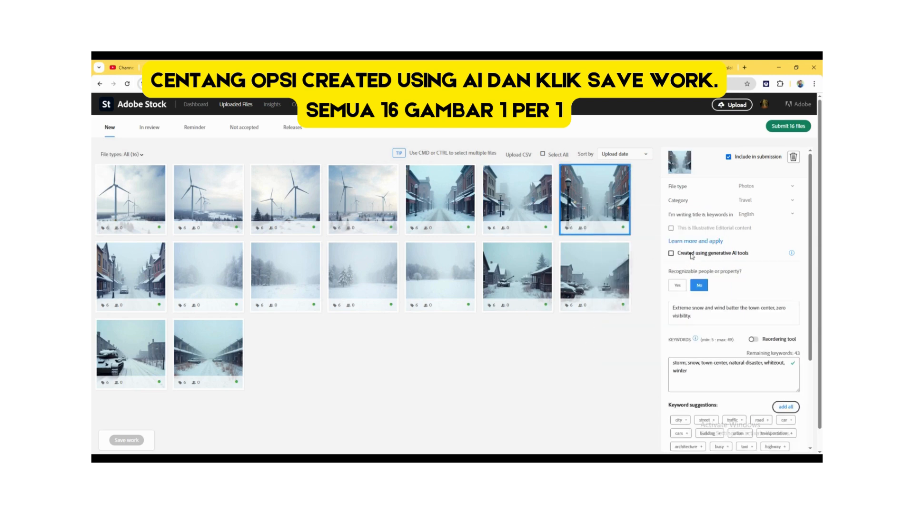
left_click(128, 440)
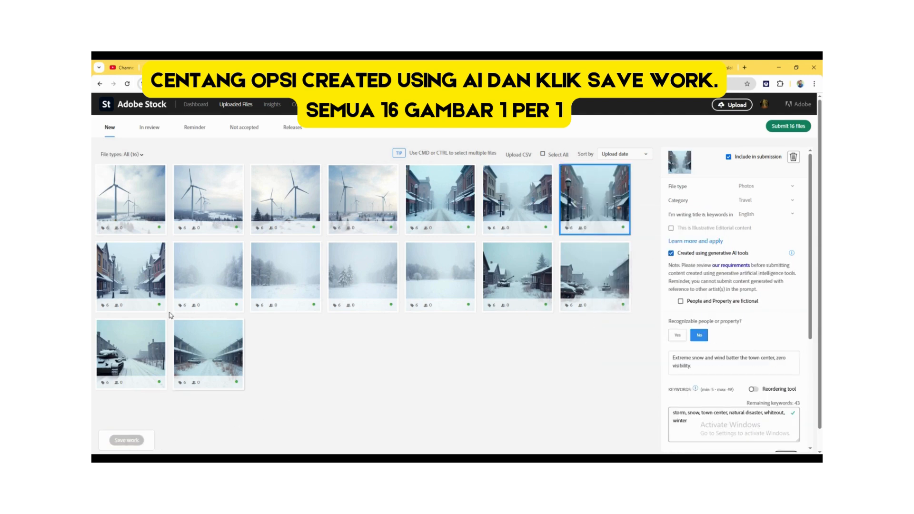
left_click(131, 273)
left_click(672, 253)
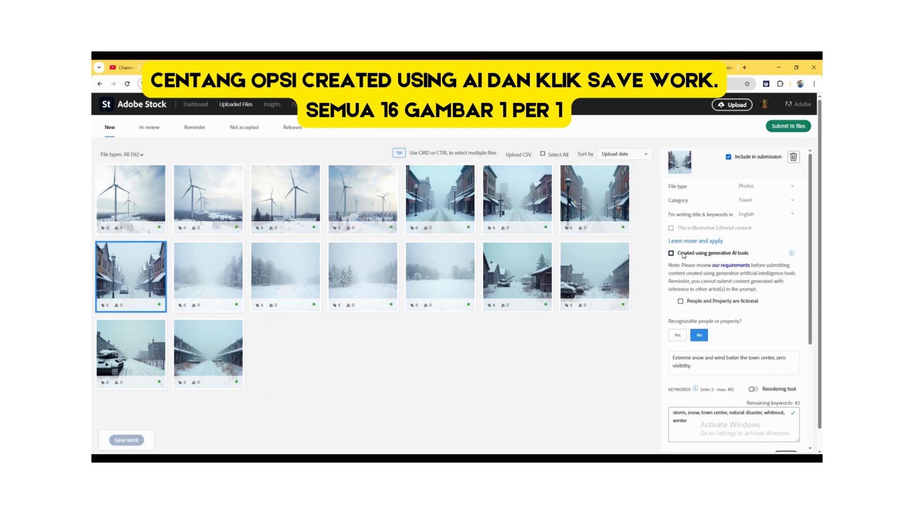
left_click(125, 441)
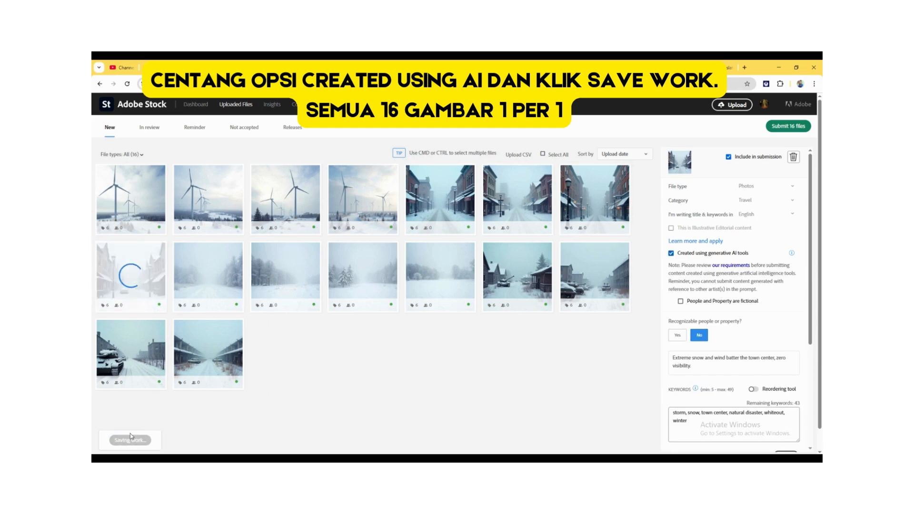
- Mark the first three open field images as created using generative AI tools, saving after each one
left_click(209, 286)
left_click(697, 256)
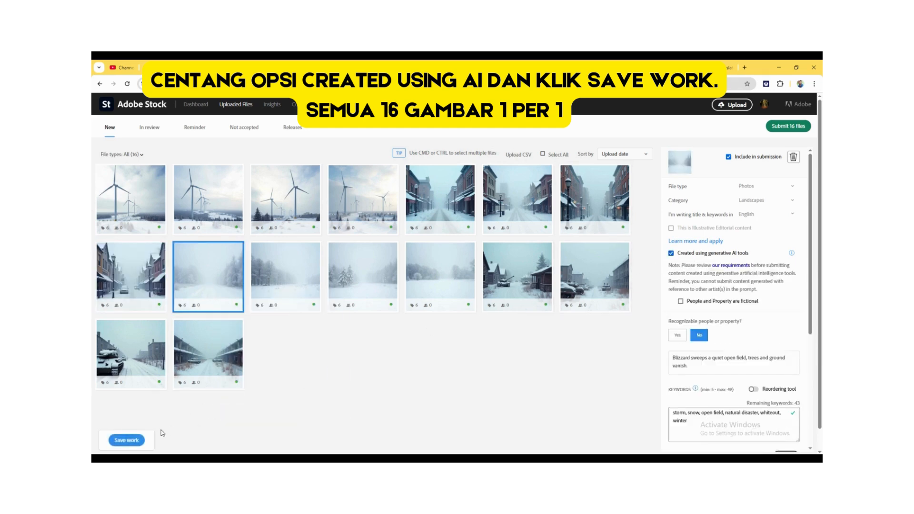
left_click(126, 440)
left_click(270, 291)
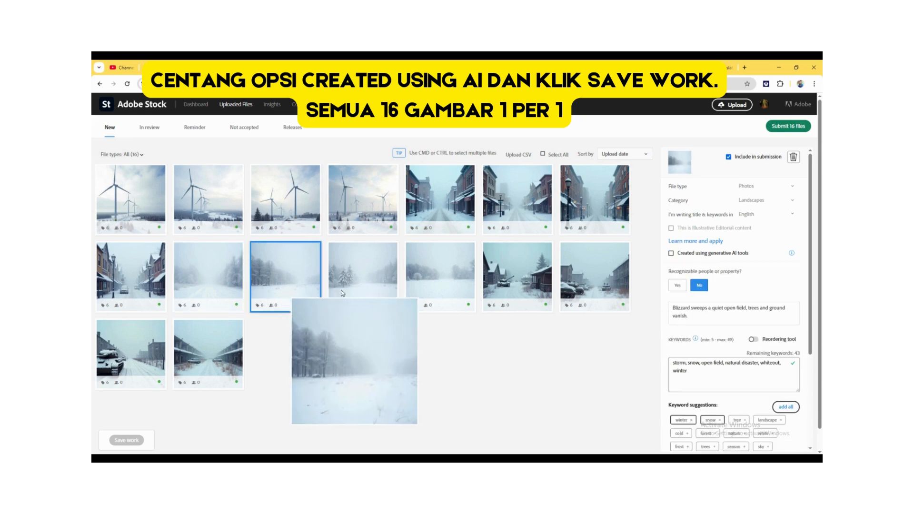
left_click(713, 254)
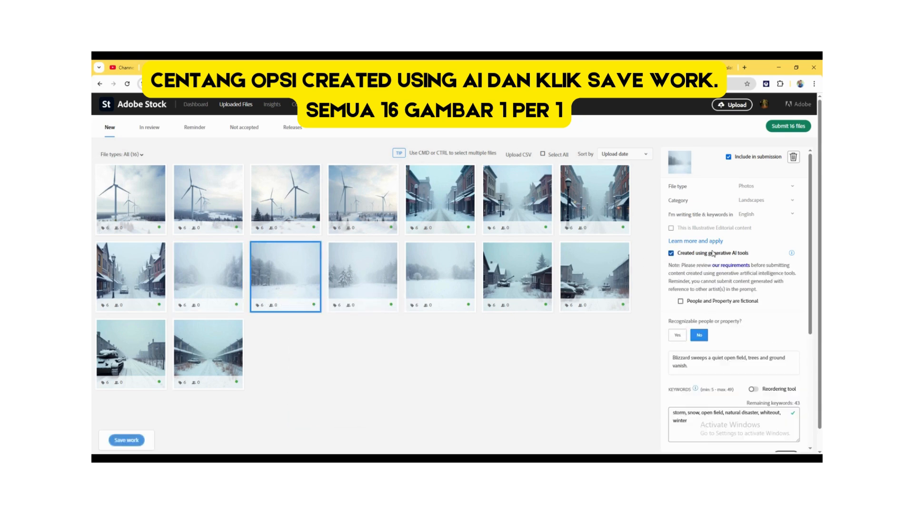
left_click(126, 440)
left_click(370, 272)
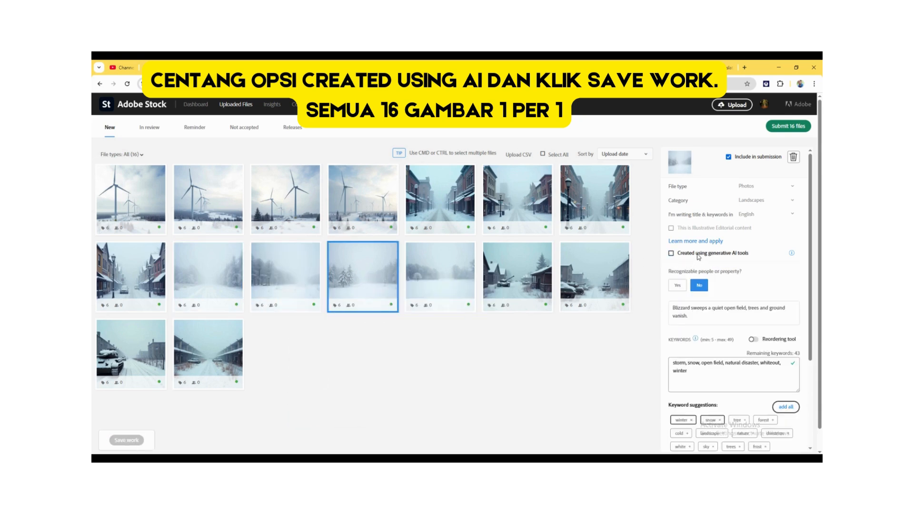
left_click(698, 257)
left_click(126, 440)
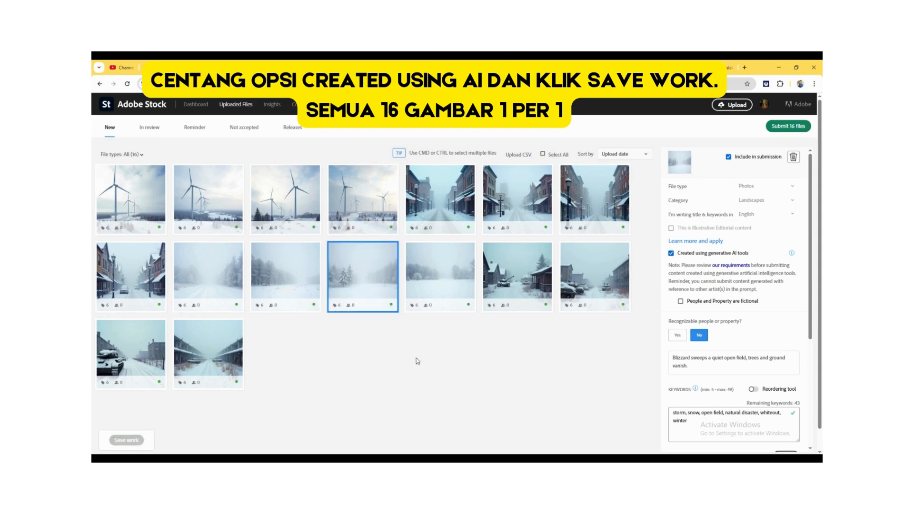
- Mark the fourth open field image as created using generative AI tools and save the work
left_click(446, 278)
left_click(686, 256)
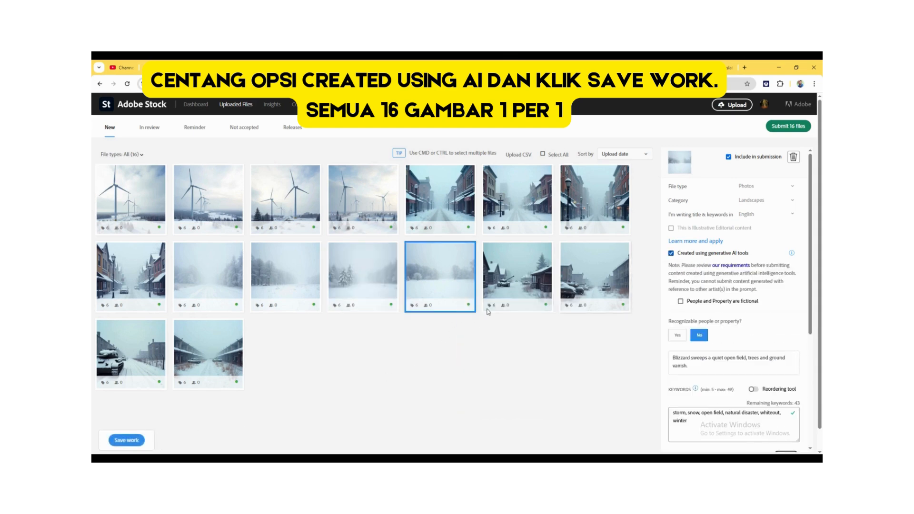
left_click(126, 440)
- Mark each of the four military base images as created using generative AI tools, saving the work after each one
left_click(523, 285)
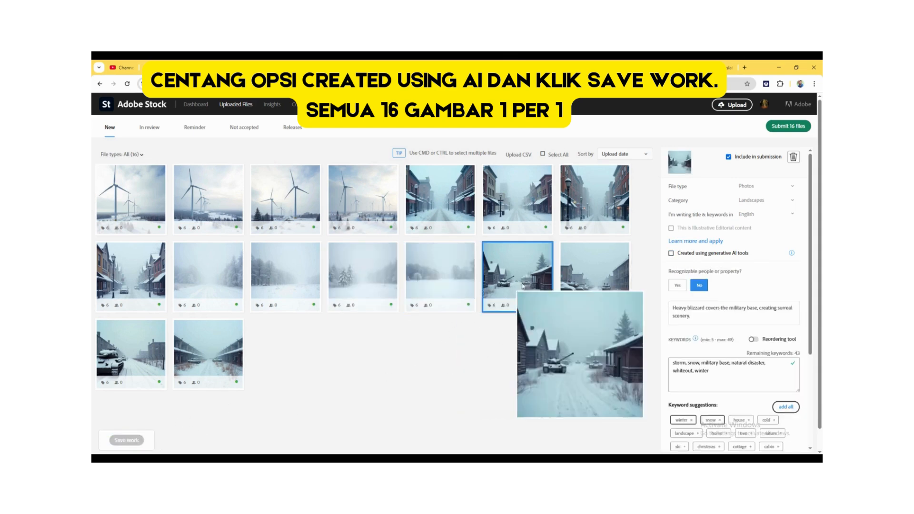
left_click(682, 255)
left_click(127, 440)
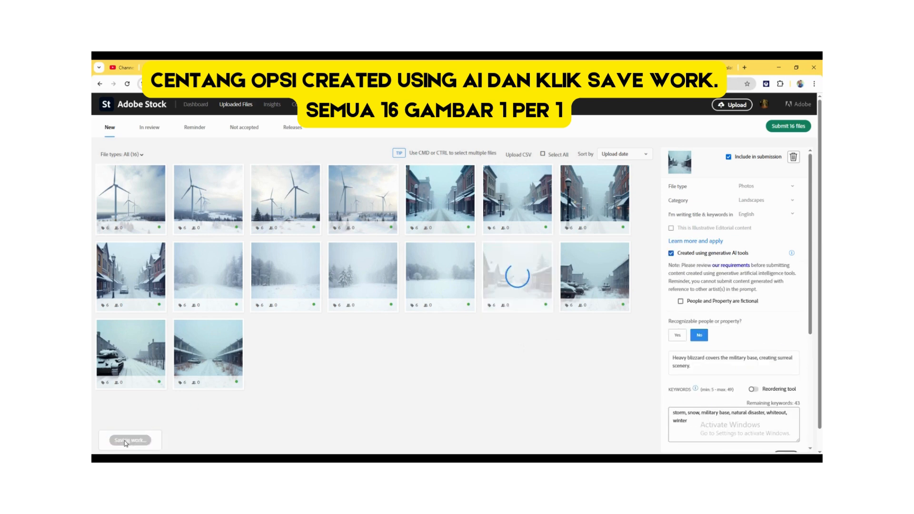
left_click(597, 265)
left_click(694, 256)
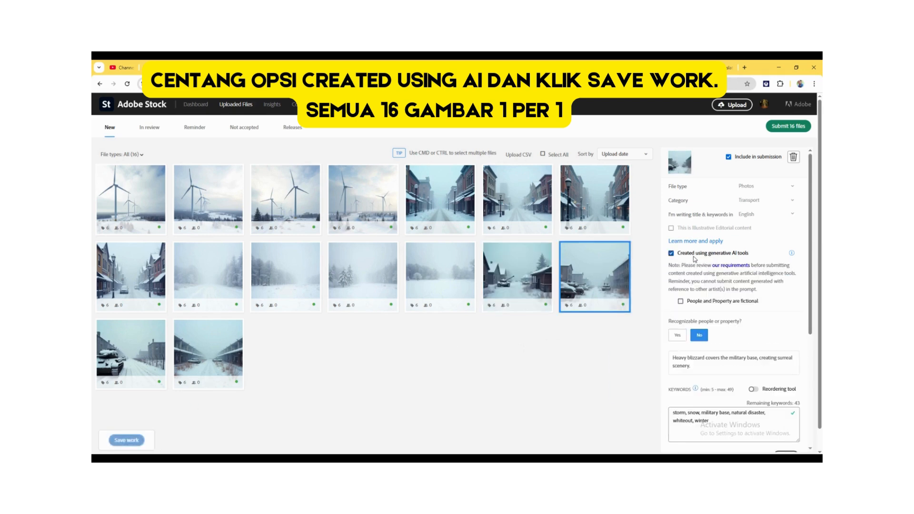
left_click(126, 440)
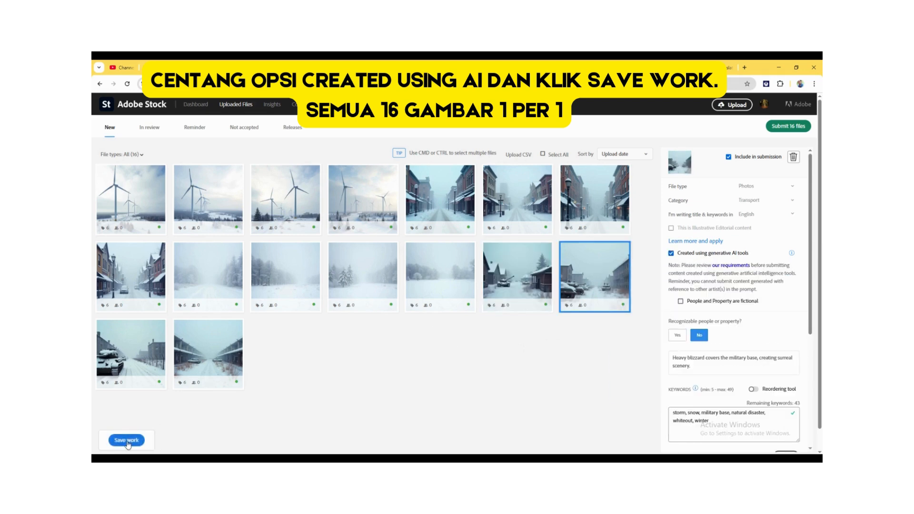
left_click(133, 357)
left_click(672, 254)
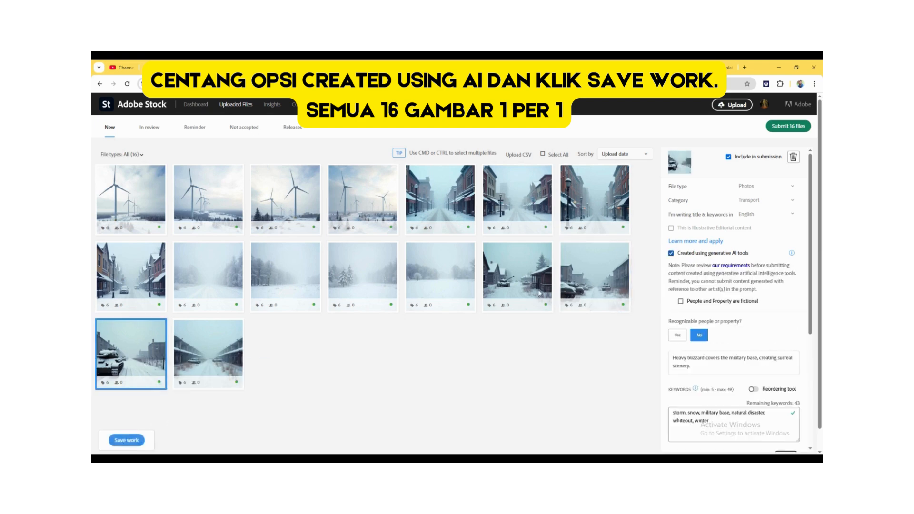
left_click(140, 440)
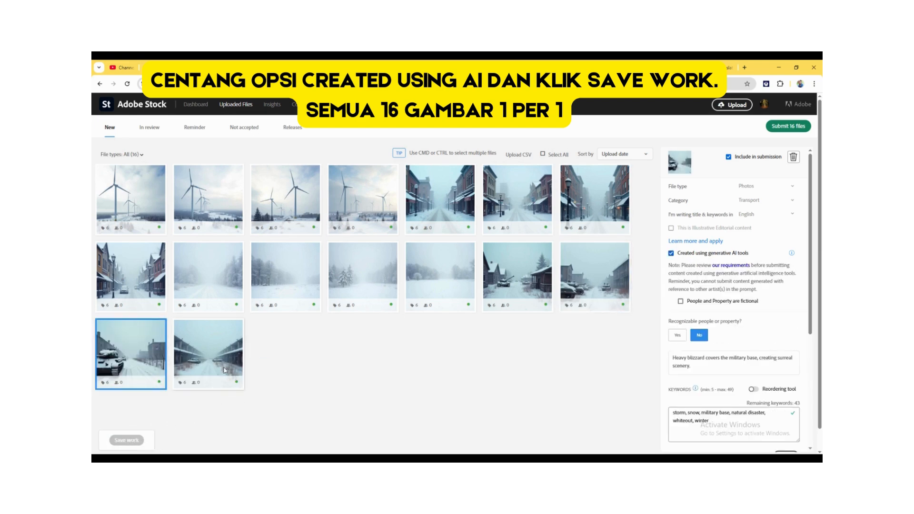
left_click(215, 345)
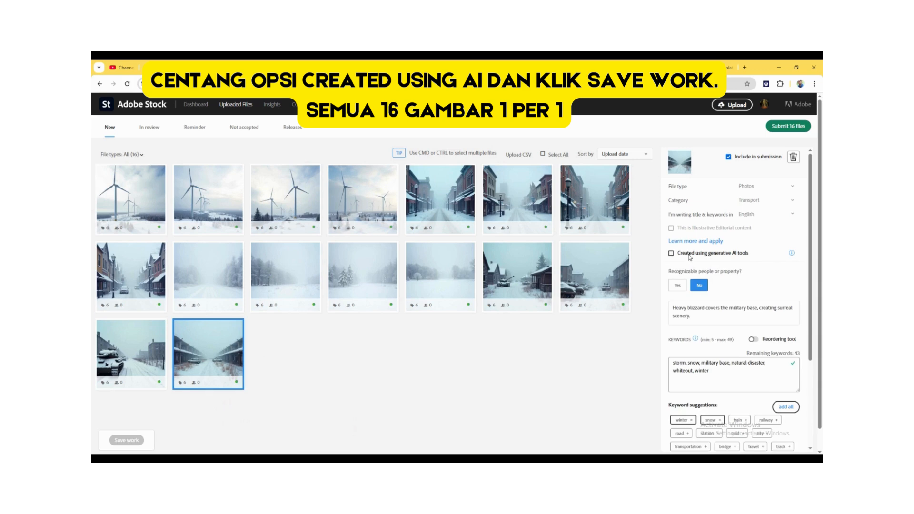
left_click(671, 253)
left_click(130, 440)
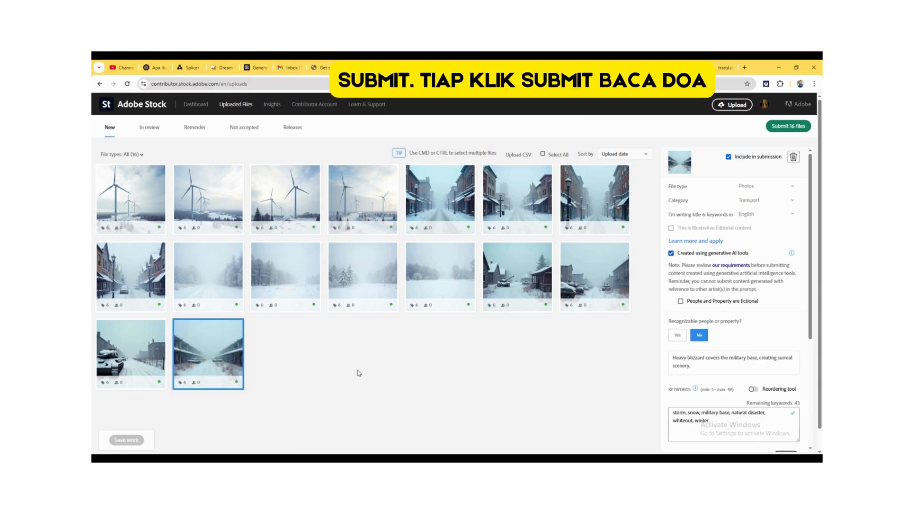
- Start submitting the 16 files, accepting both the submission guidelines and the account suspension statement in the terms and conditions
left_click(783, 128)
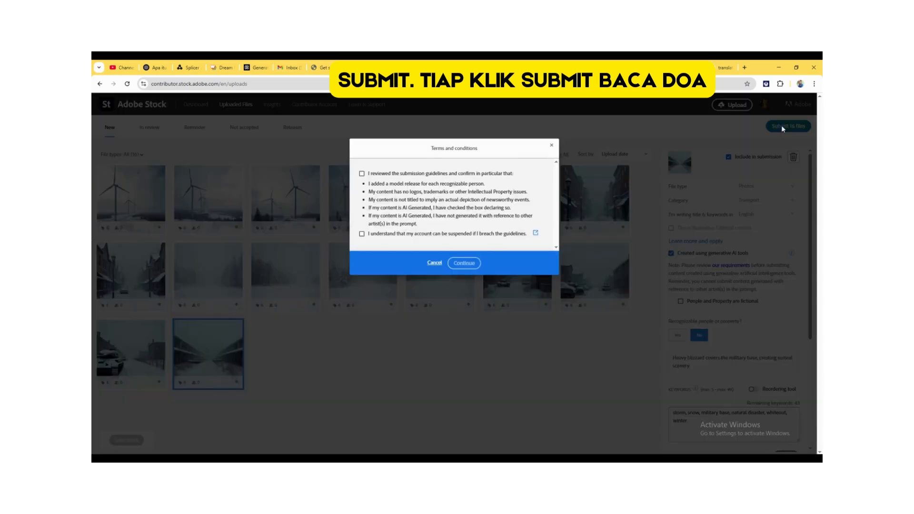
left_click(384, 236)
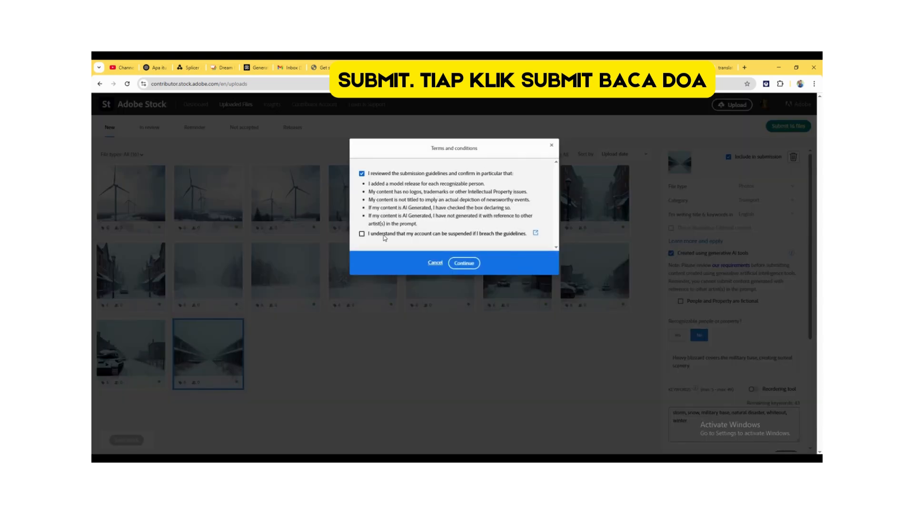
left_click(458, 263)
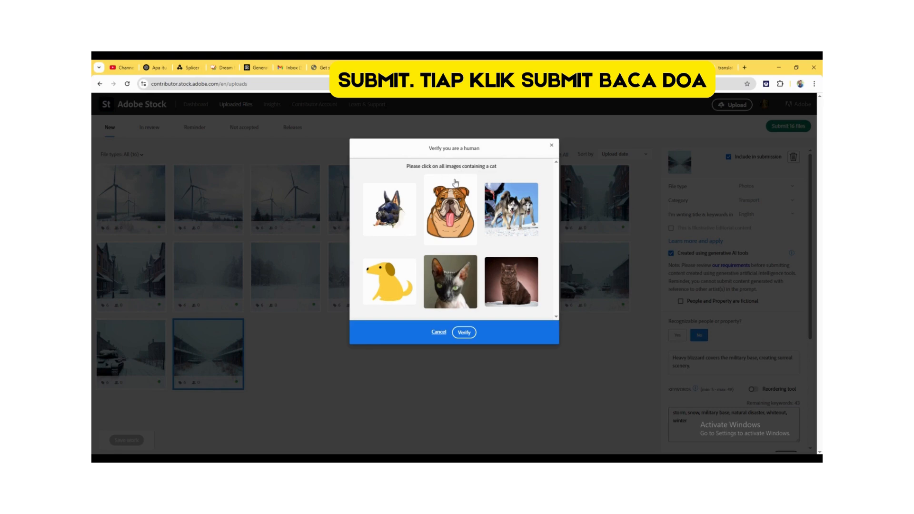
- Complete the human verification by selecting the two cat images, and submit all 16 items for review
left_click(450, 280)
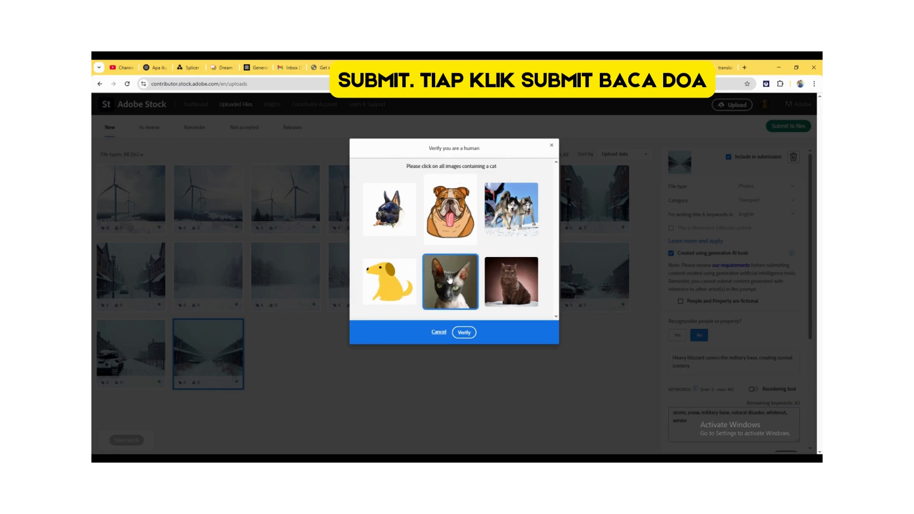
left_click(505, 278)
left_click(464, 332)
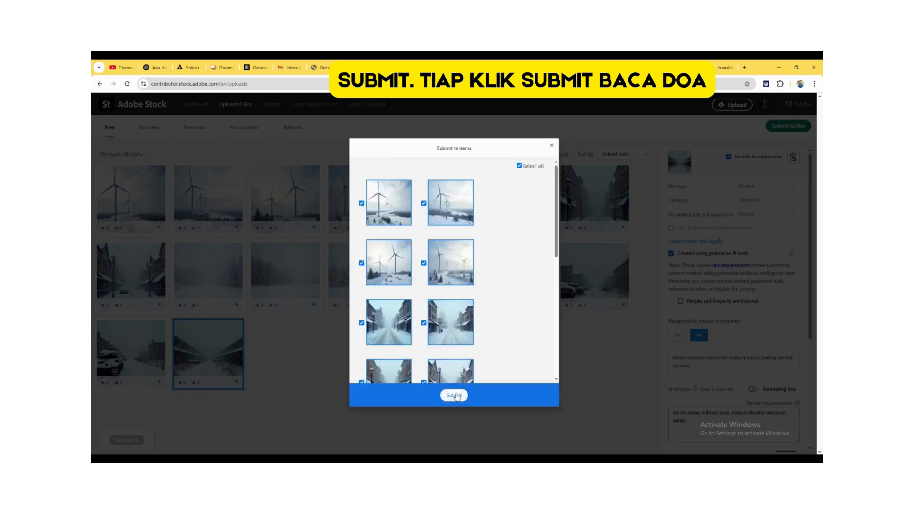
left_click(455, 396)
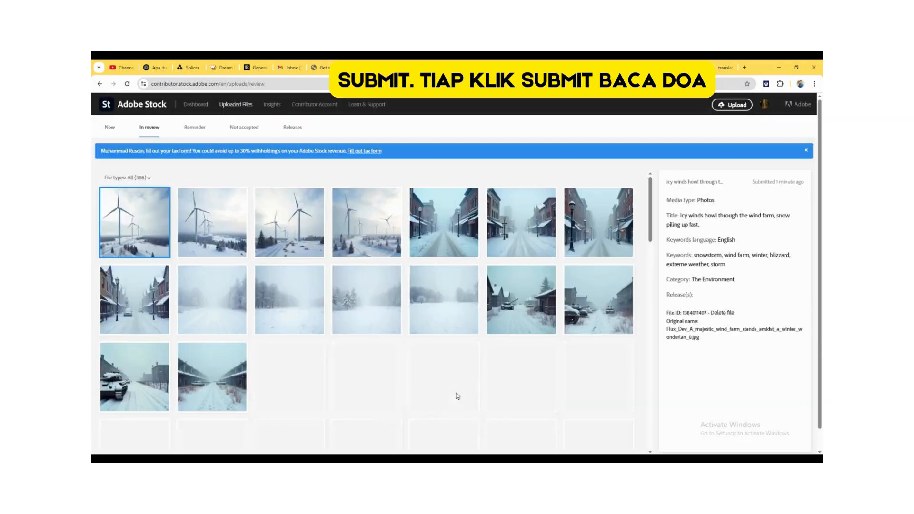